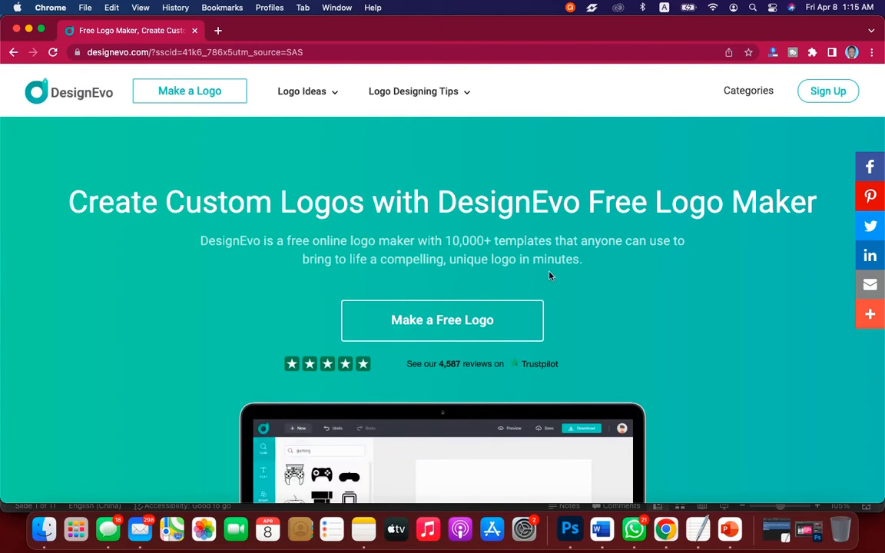
Start making a free logo and search the logo templates for "photography".
click(453, 325)
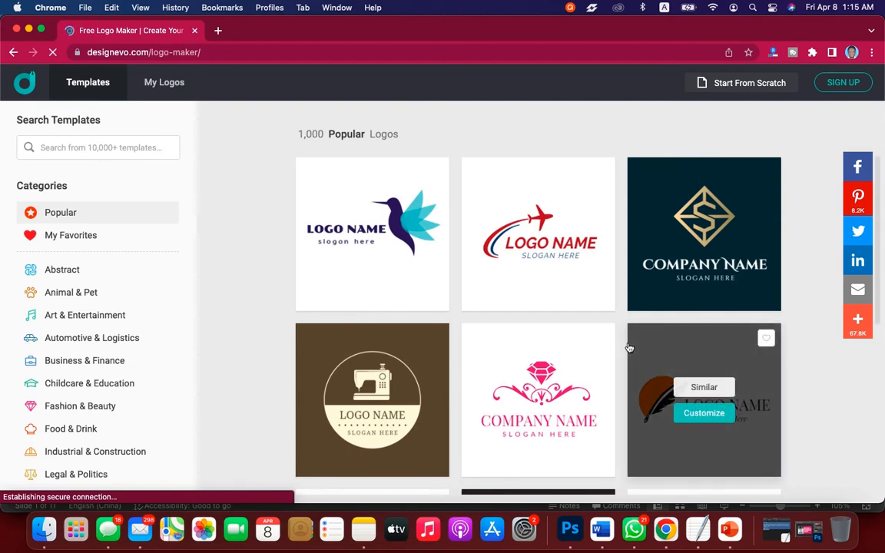
scroll(628, 346, down, 5)
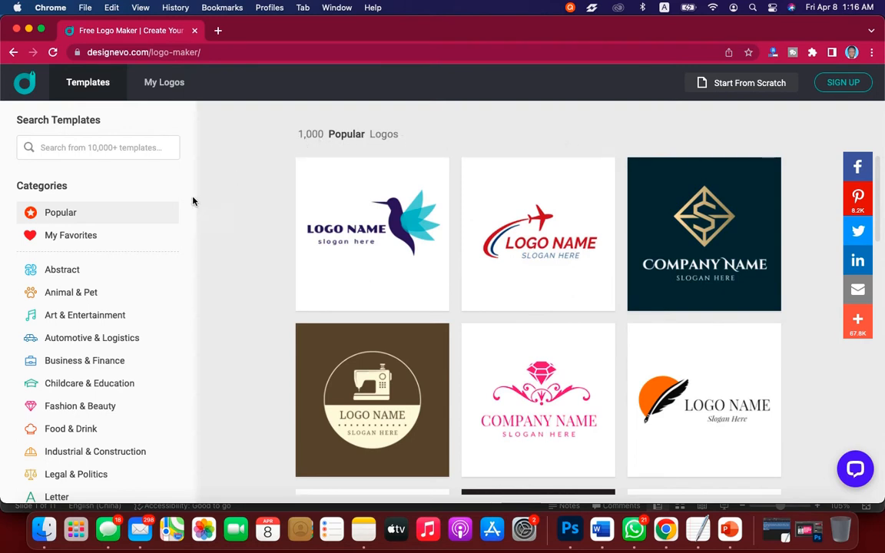
click(76, 147)
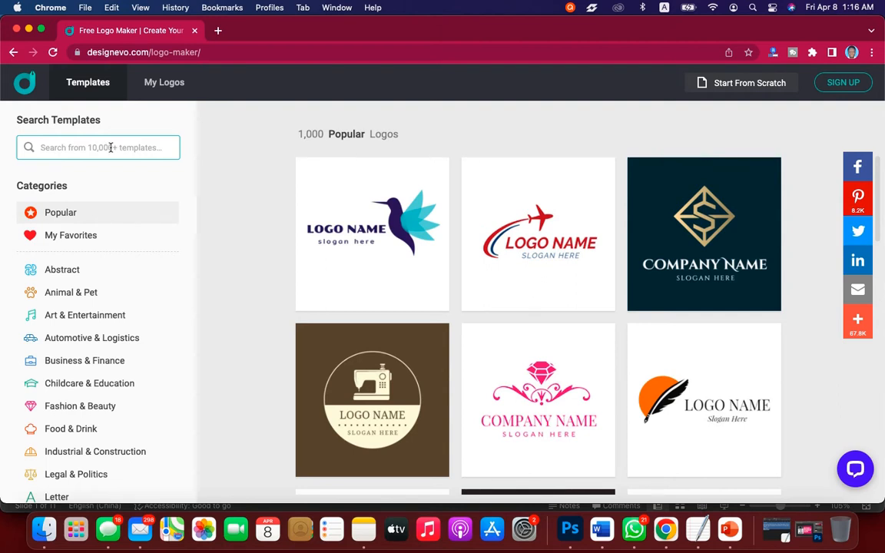
click(110, 148)
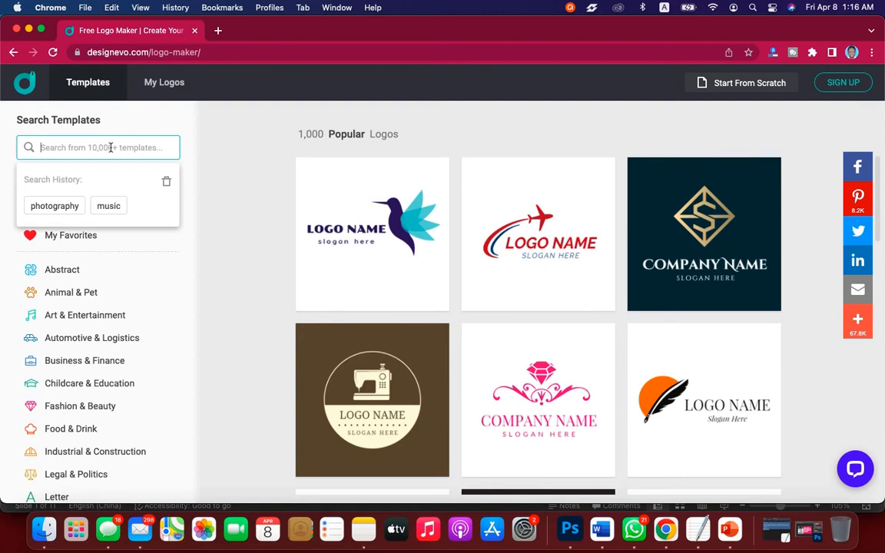
text(pho)
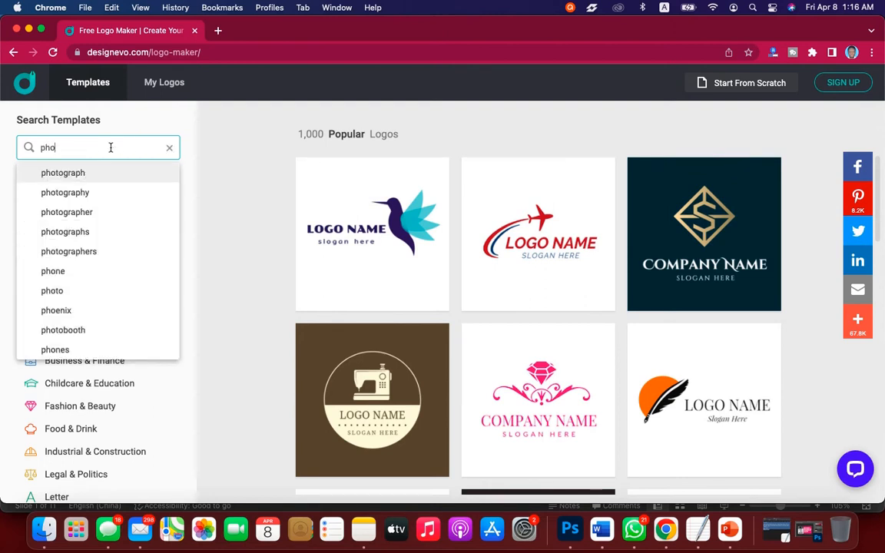
click(65, 192)
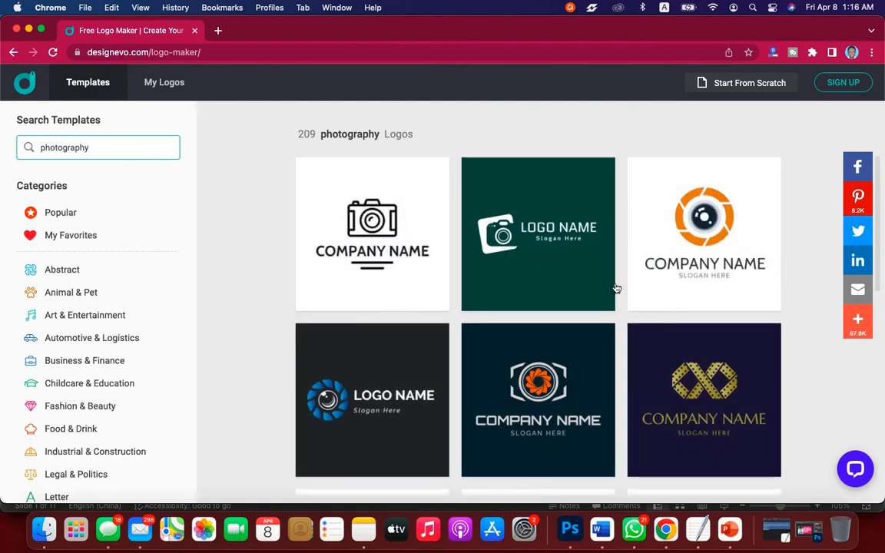
Look through the photography logo templates for a suitable camera design.
scroll(615, 287, down, 2)
scroll(615, 288, down, 6)
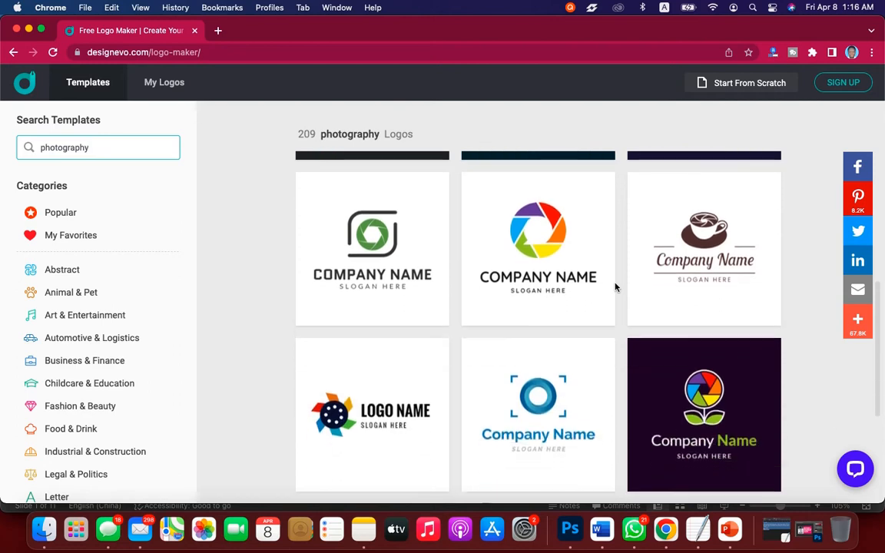
scroll(615, 287, down, 5)
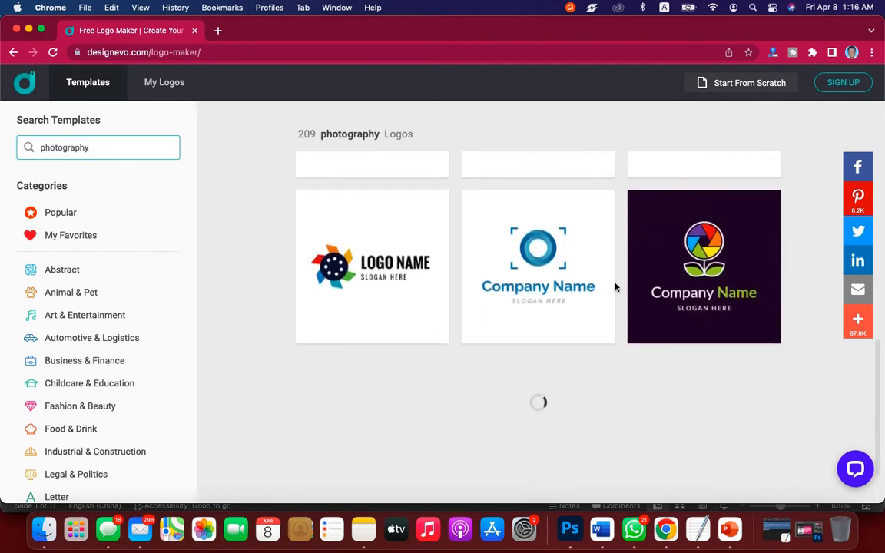
scroll(614, 287, up, 5)
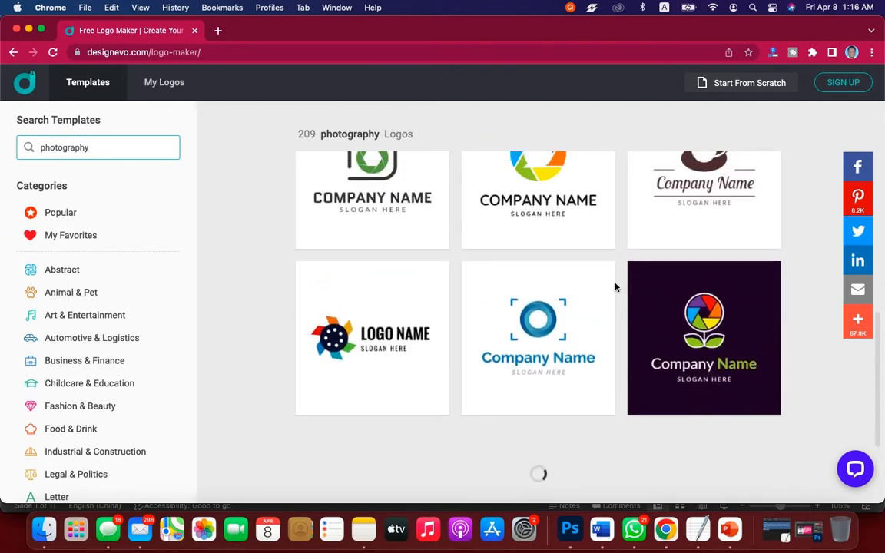
scroll(614, 287, up, 8)
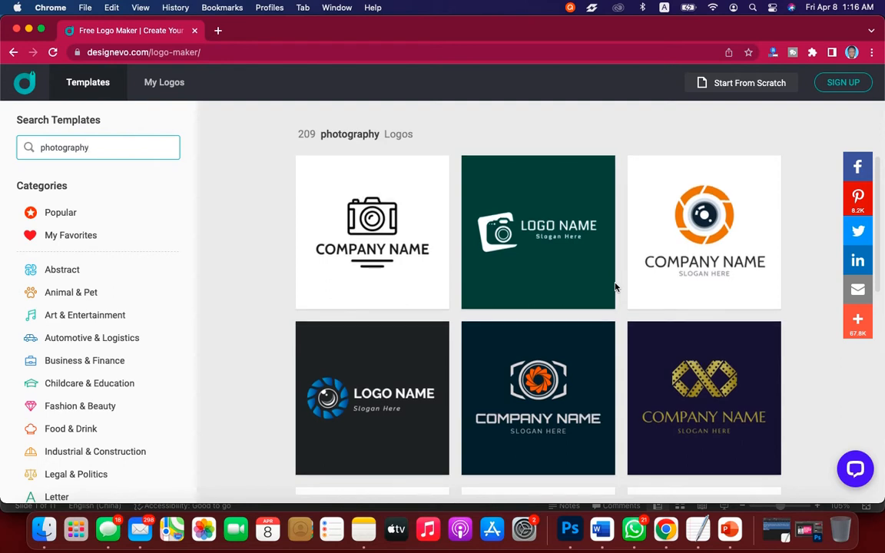
scroll(614, 288, down, 4)
scroll(615, 287, down, 6)
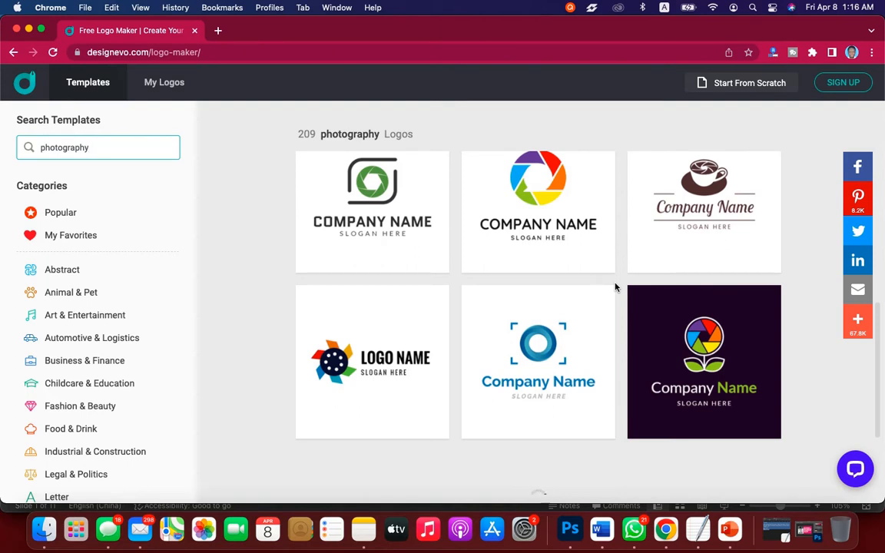
scroll(615, 286, up, 5)
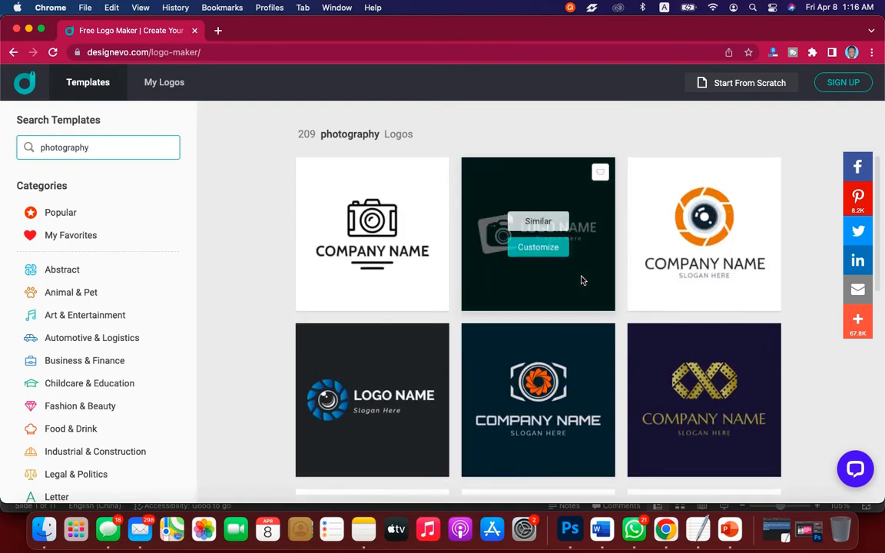
scroll(605, 342, down, 5)
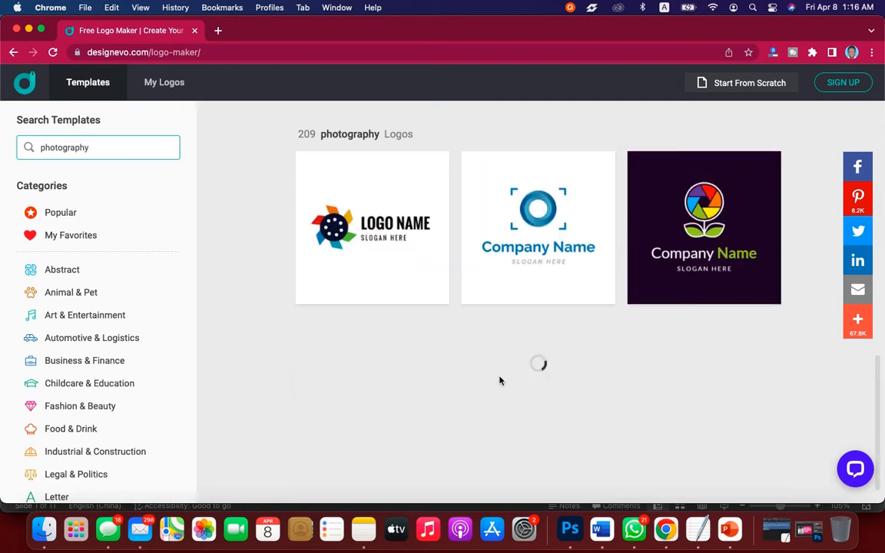
scroll(637, 306, up, 5)
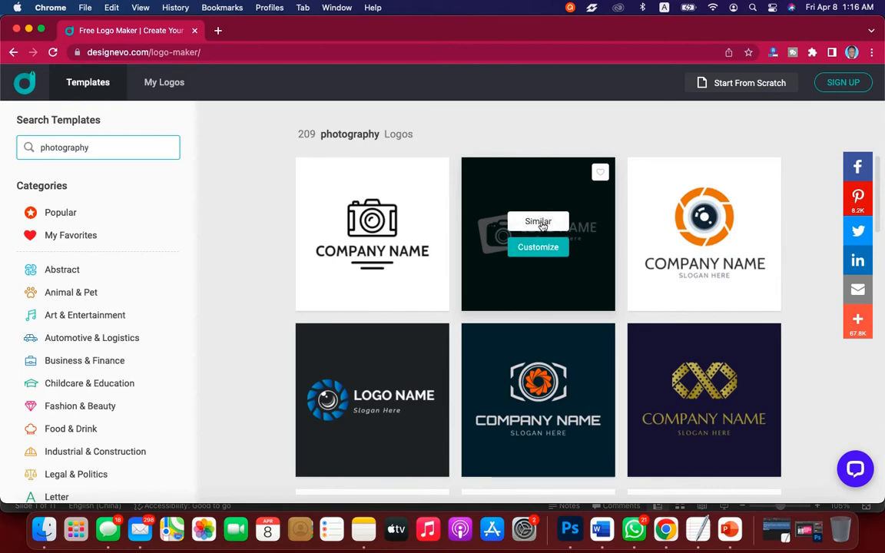
Browse logos similar to the green camera template and open the black camera design with red squares for customizing.
click(542, 225)
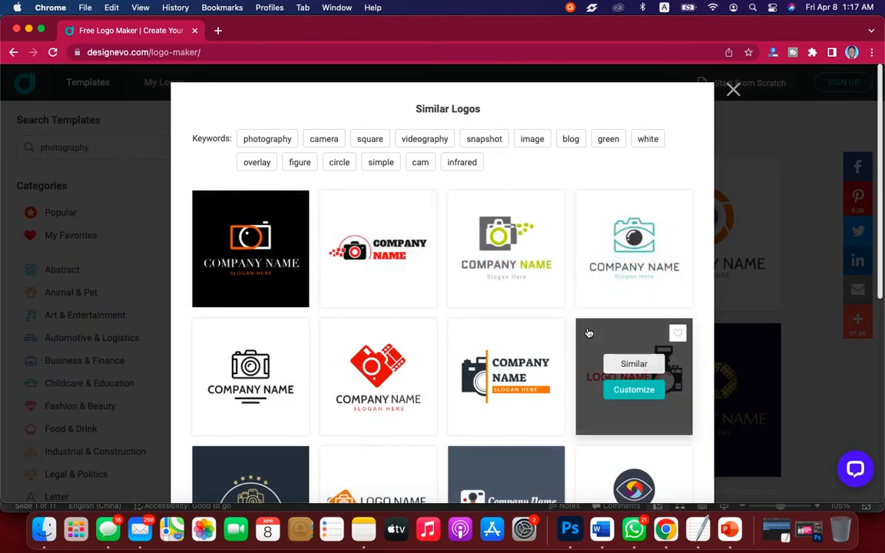
scroll(574, 430, down, 10)
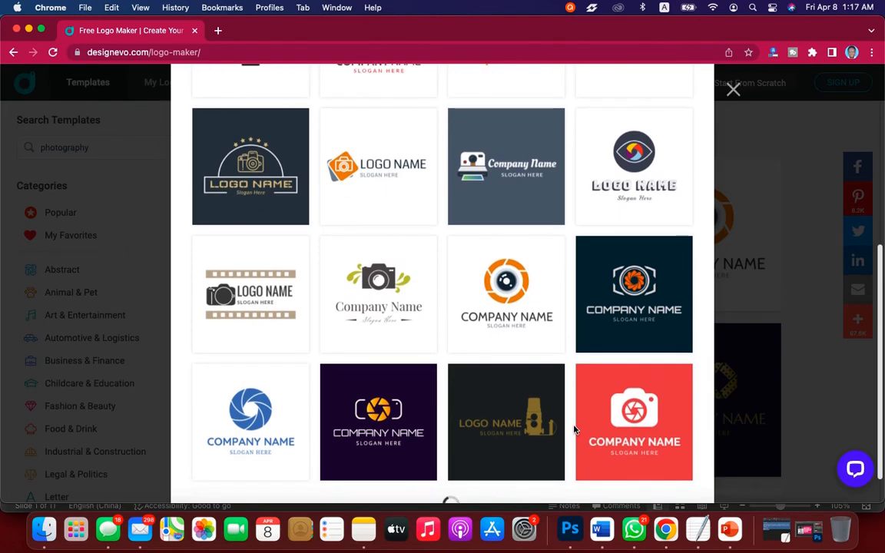
scroll(574, 431, up, 8)
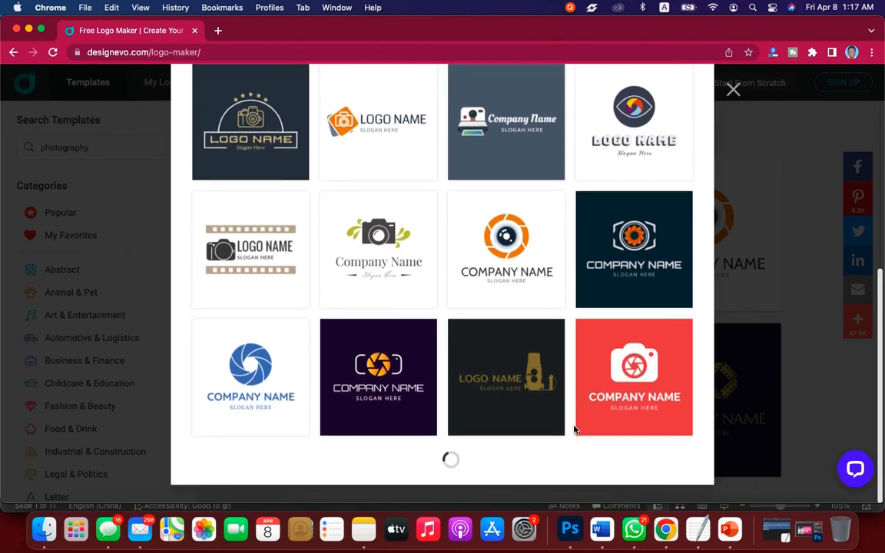
scroll(573, 430, up, 2)
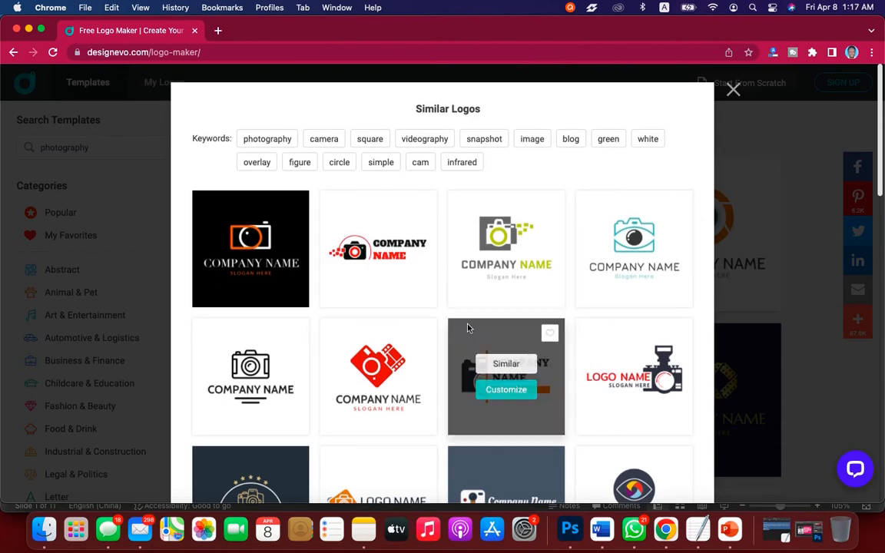
mouse_move(387, 263)
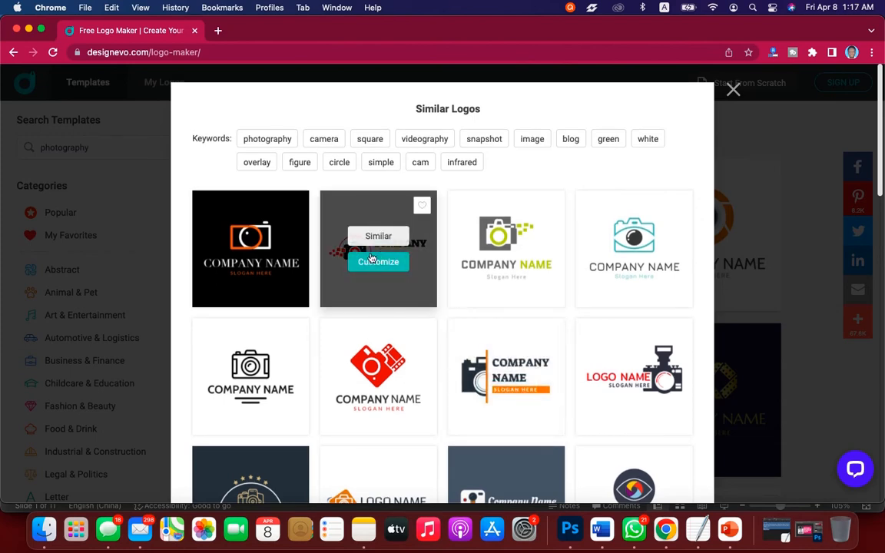
click(380, 263)
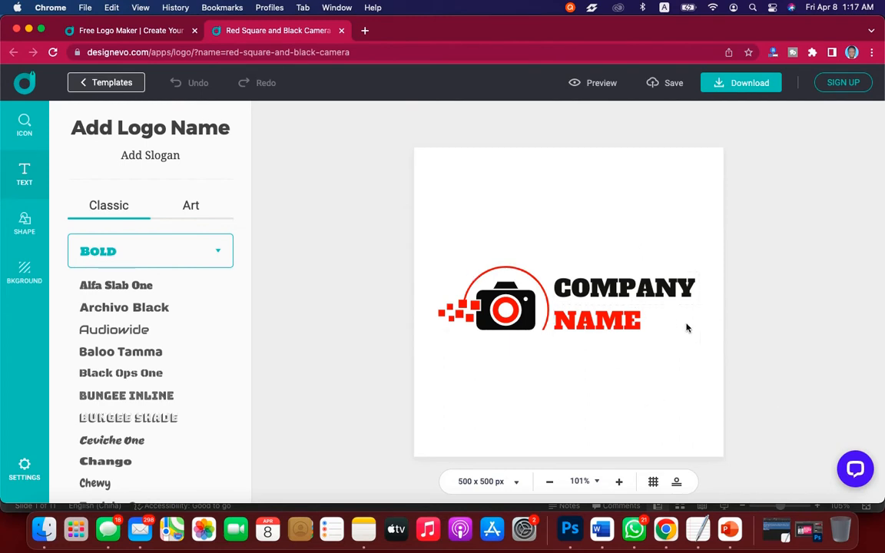
Replace the black COMPANY text in the logo with KAETECH.
click(619, 289)
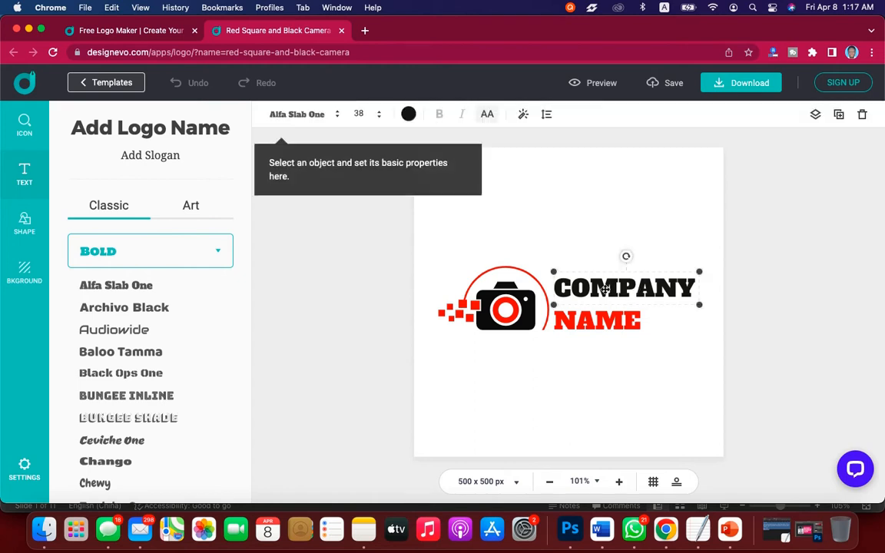
double_click(606, 290)
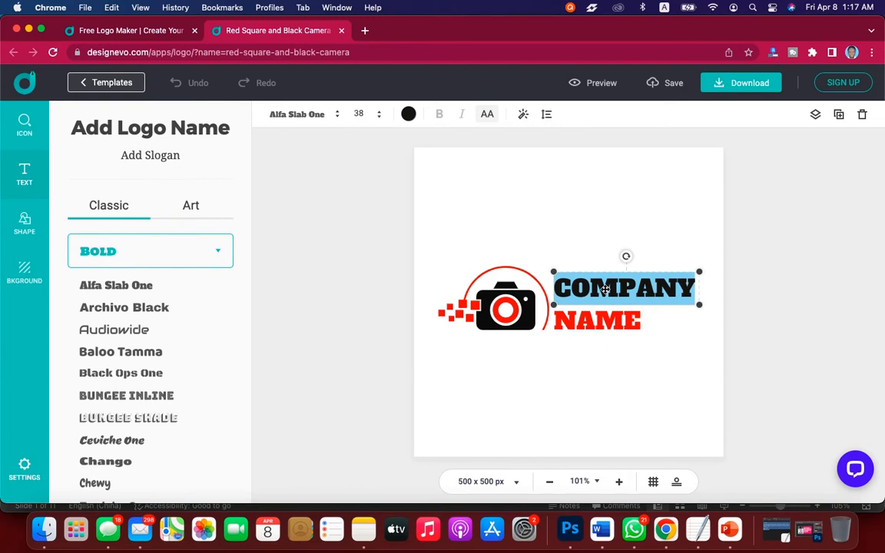
key(BackSpace)
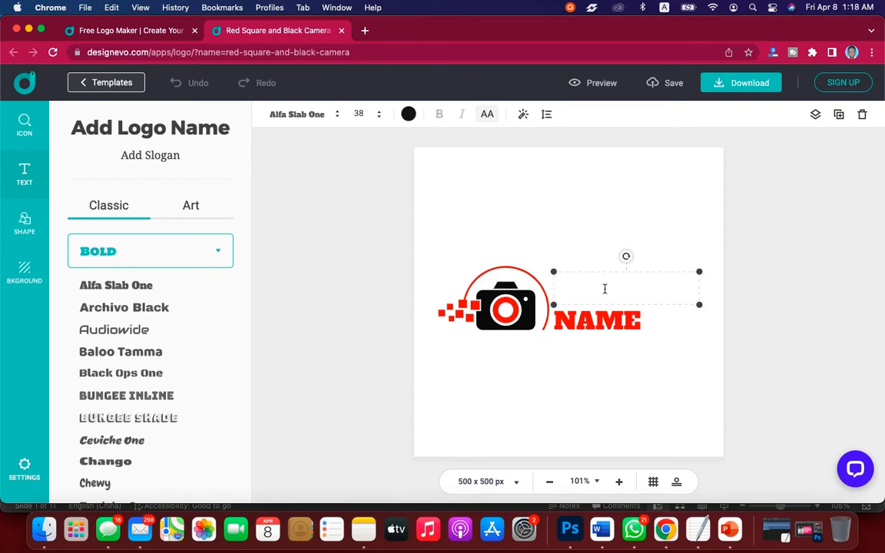
text(K)
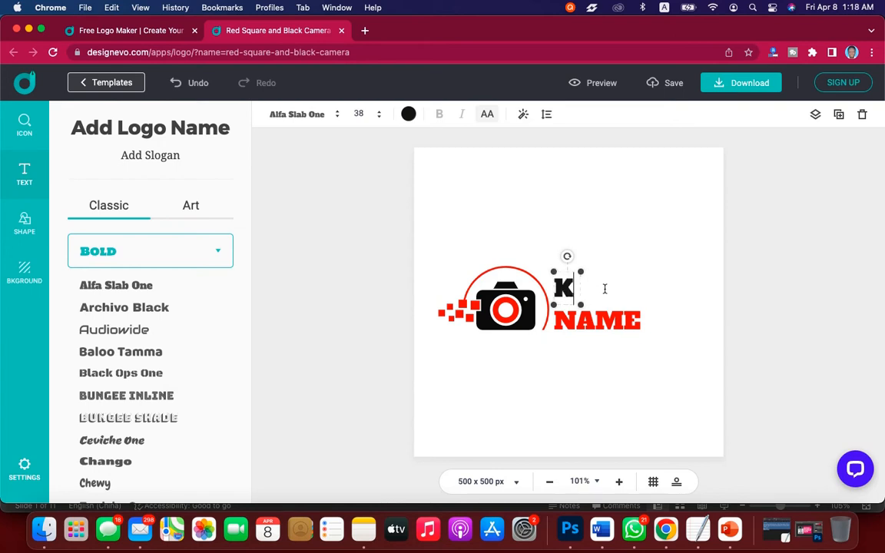
text(AETC)
key(BackSpace)
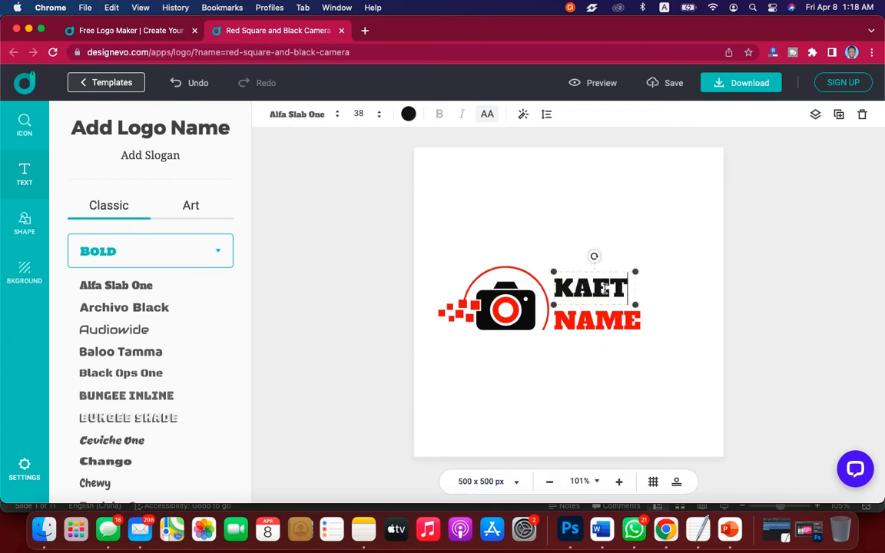
text(ECH)
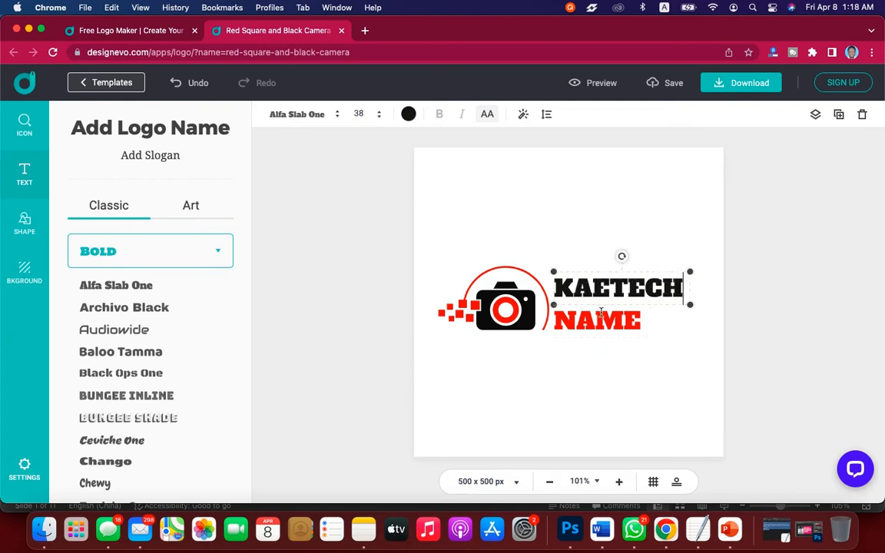
Replace the red NAME text in the logo with PHOTOS.
click(601, 320)
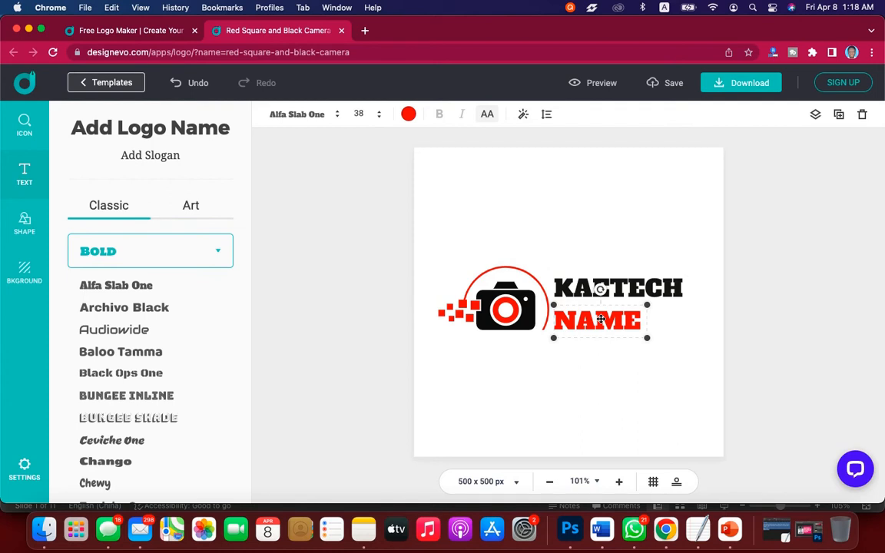
double_click(601, 320)
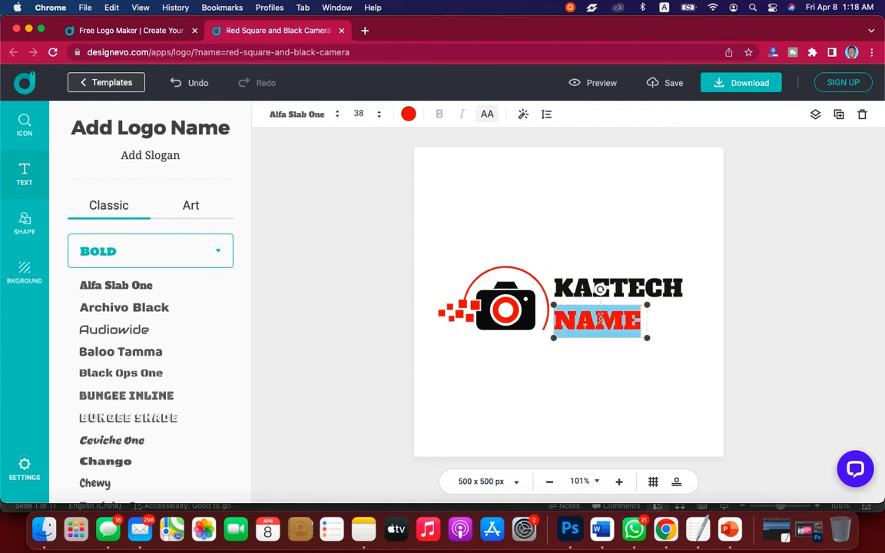
text(PHOTOS)
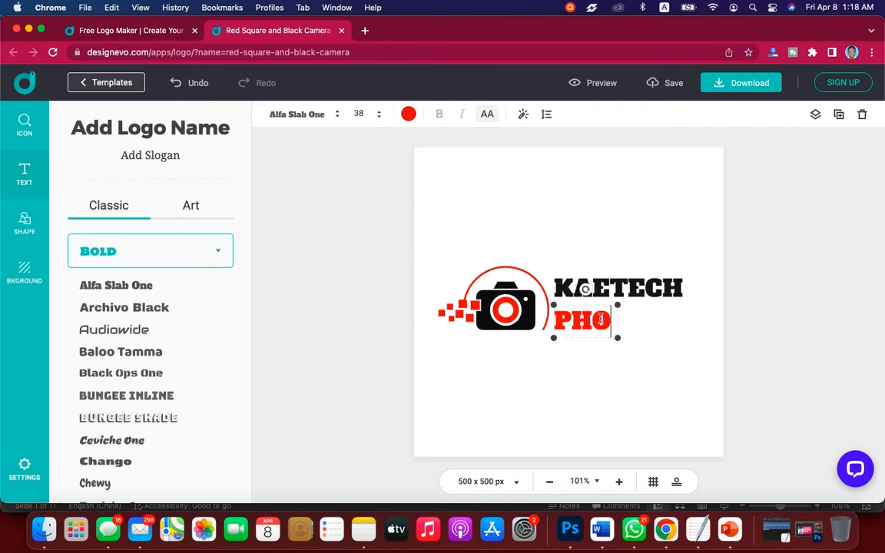
Set the KAETECH text's font to Coda from the Modern(Sans) group and turn off its uppercase style.
click(640, 286)
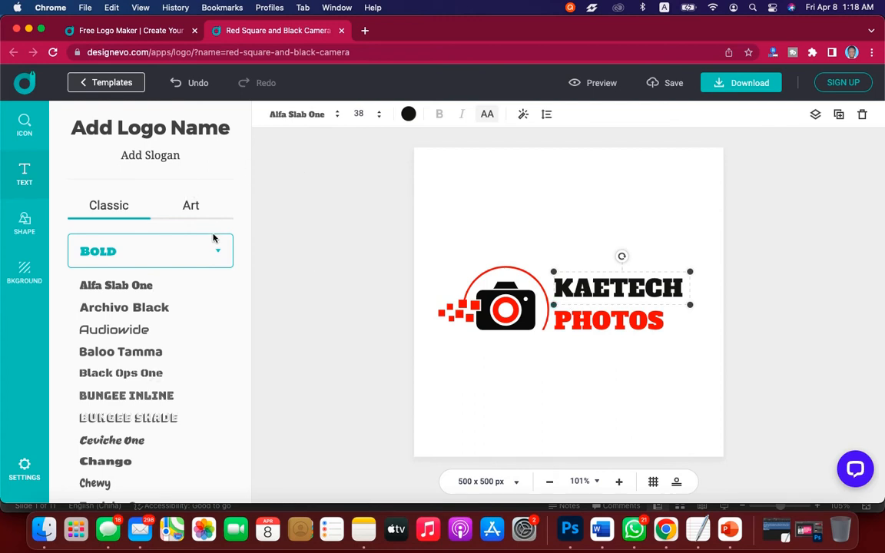
scroll(138, 409, down, 10)
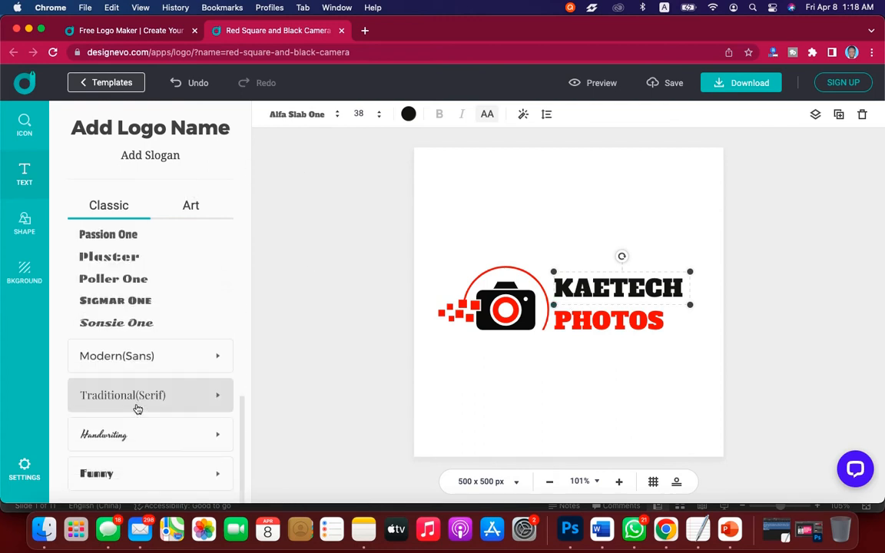
scroll(139, 409, up, 10)
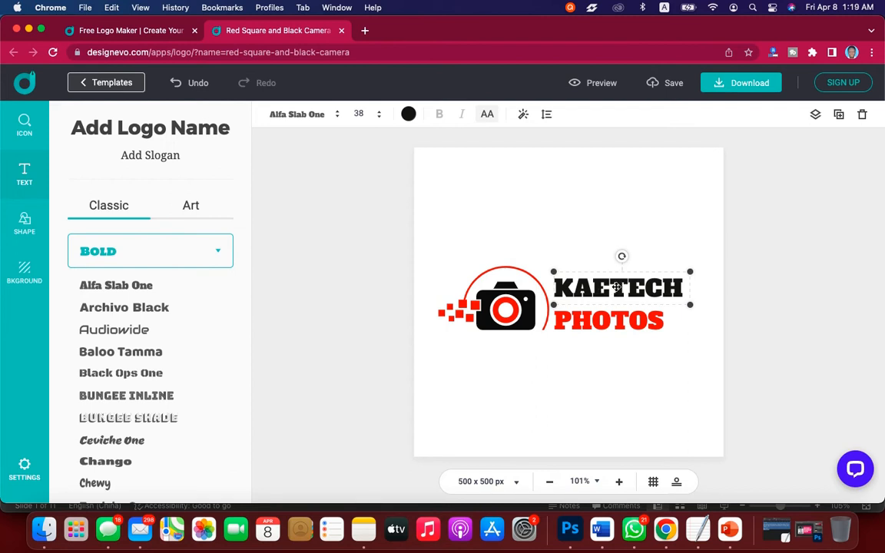
click(315, 115)
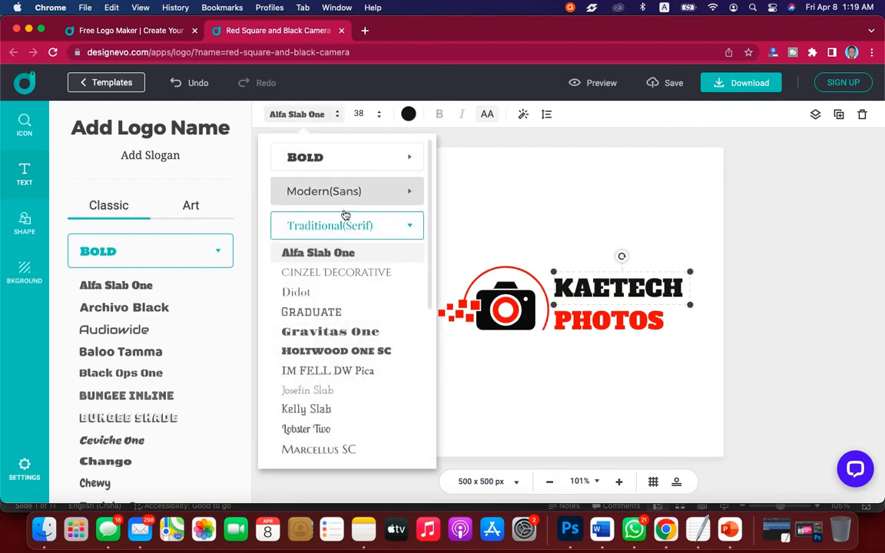
scroll(352, 271, down, 2)
scroll(351, 271, down, 1)
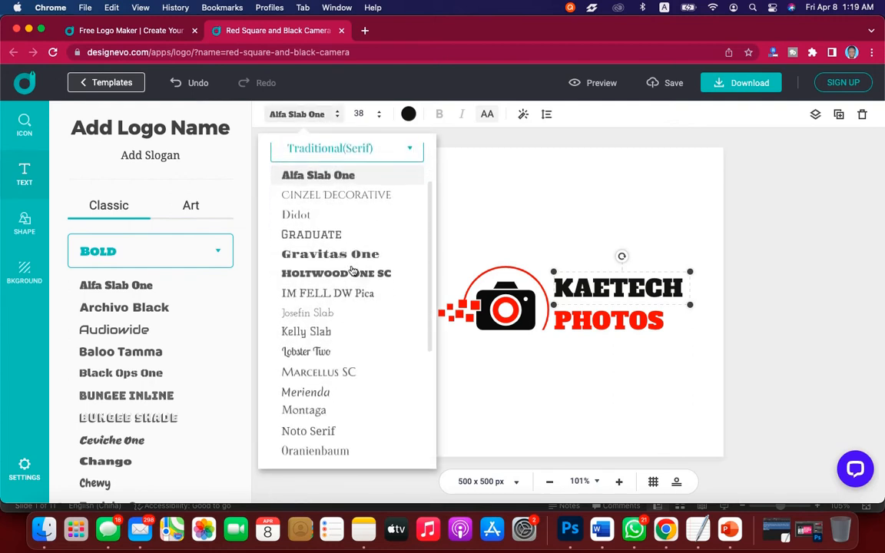
scroll(352, 271, up, 2)
scroll(352, 270, down, 2)
scroll(352, 271, down, 4)
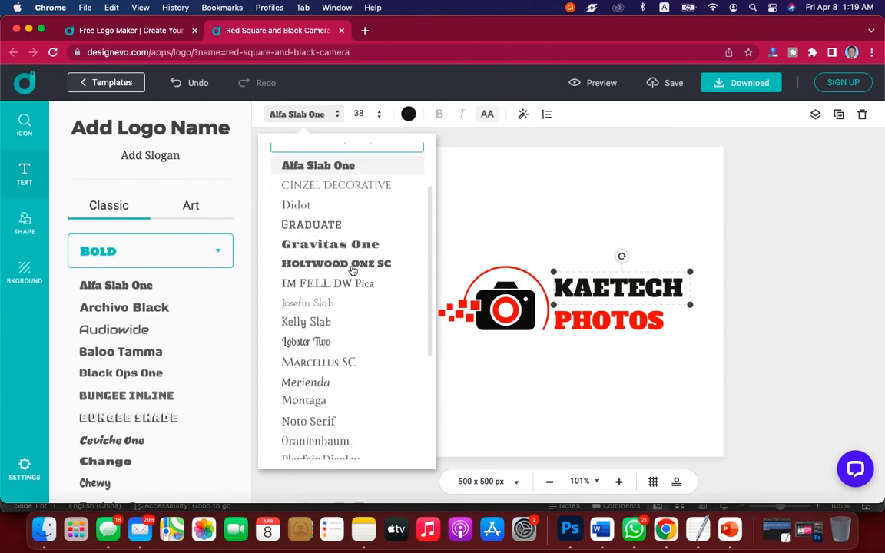
scroll(353, 271, down, 3)
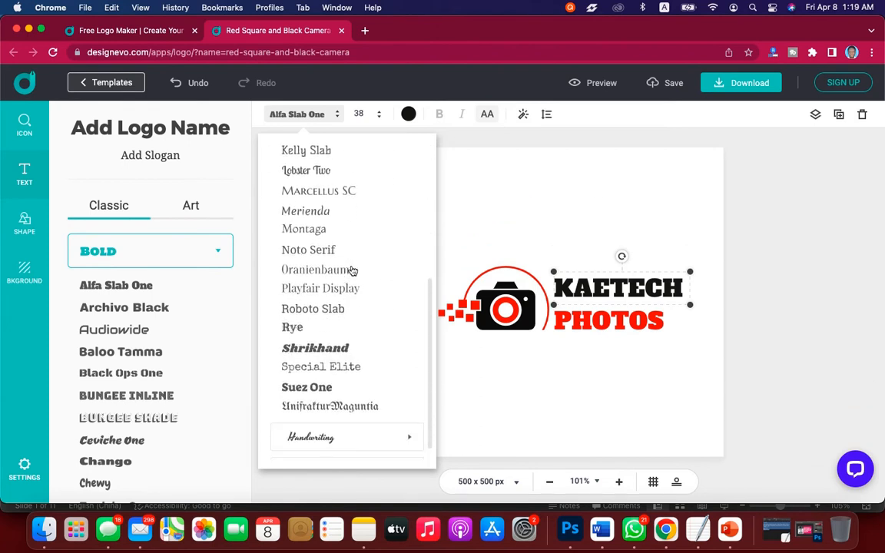
scroll(352, 271, up, 10)
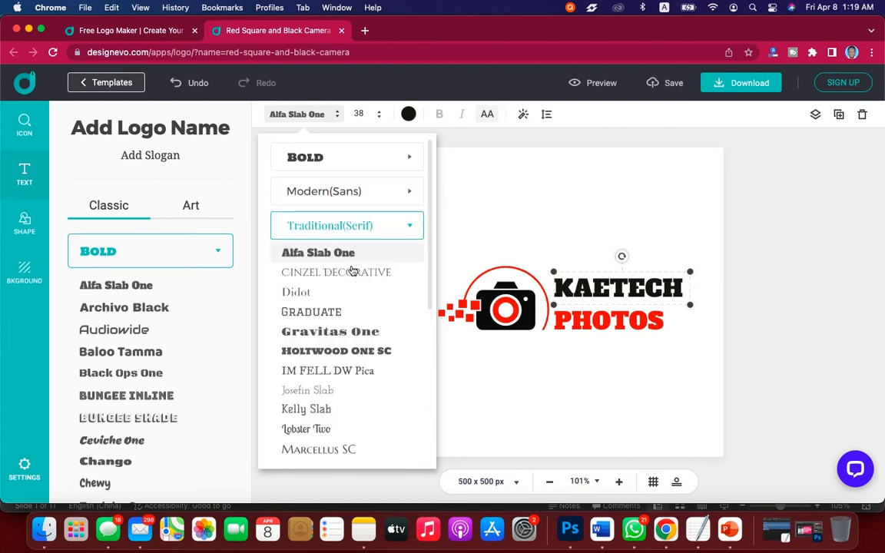
click(363, 190)
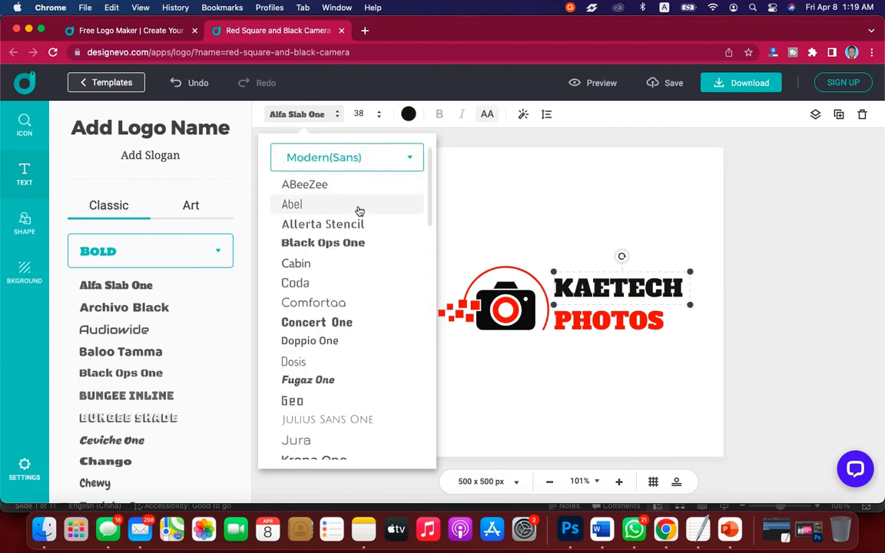
click(302, 286)
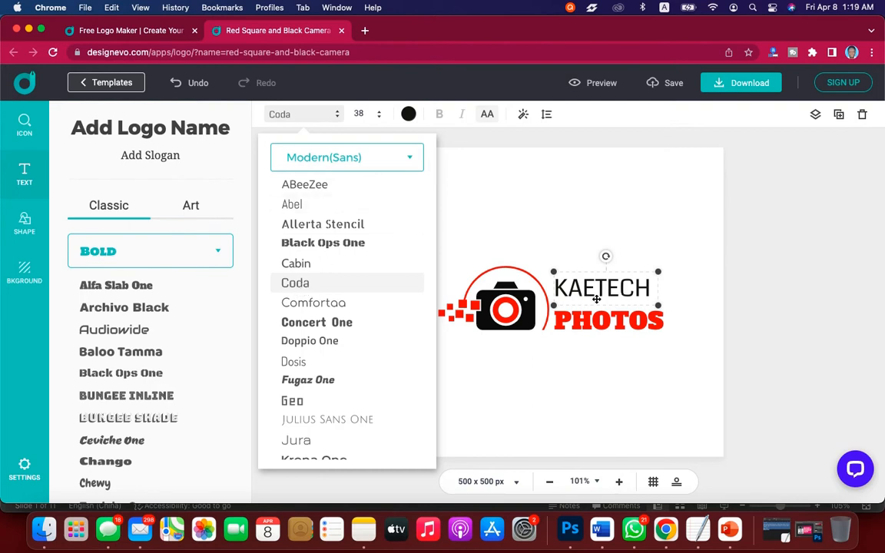
click(487, 115)
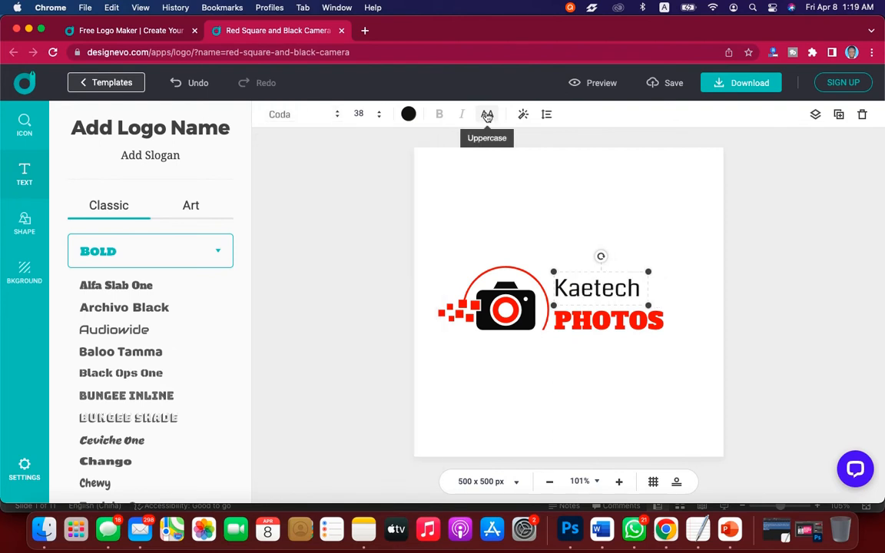
Set the red PHOTOS text's font to sail from the Handwriting group and turn off its uppercase style.
click(586, 321)
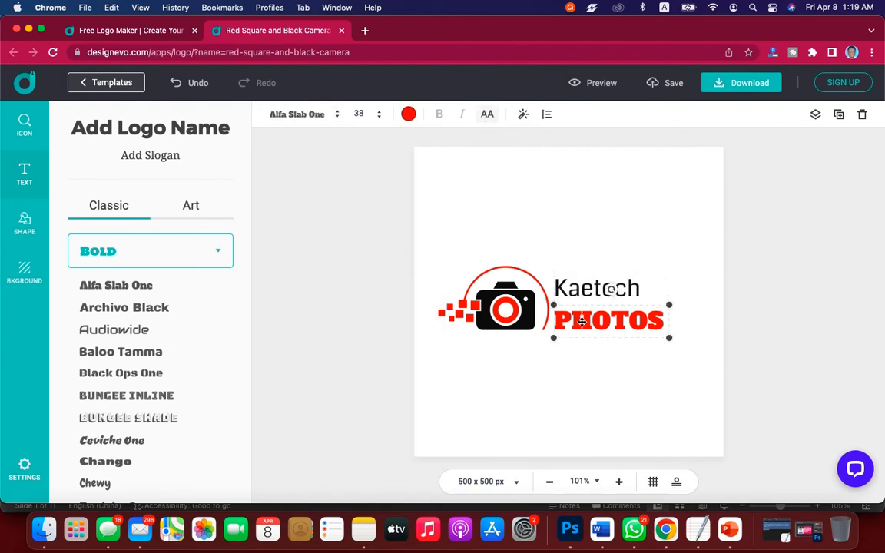
click(309, 115)
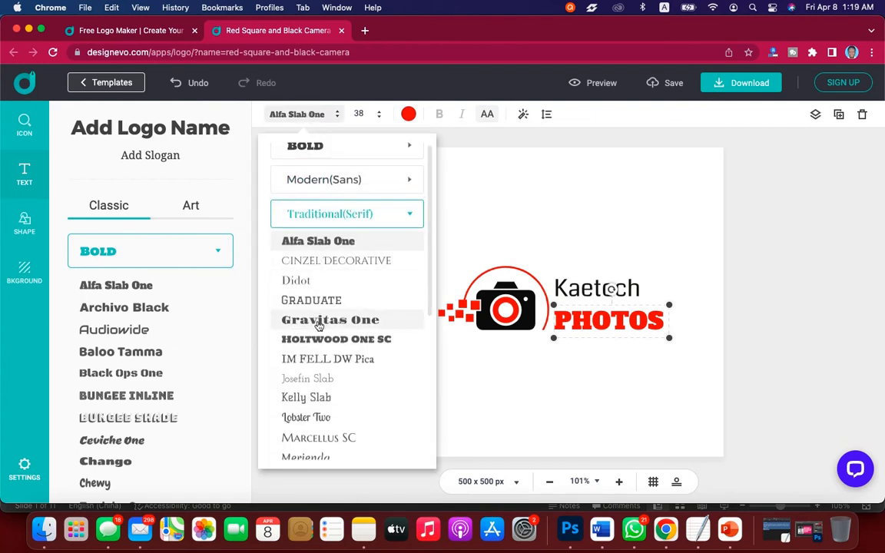
scroll(319, 325, down, 5)
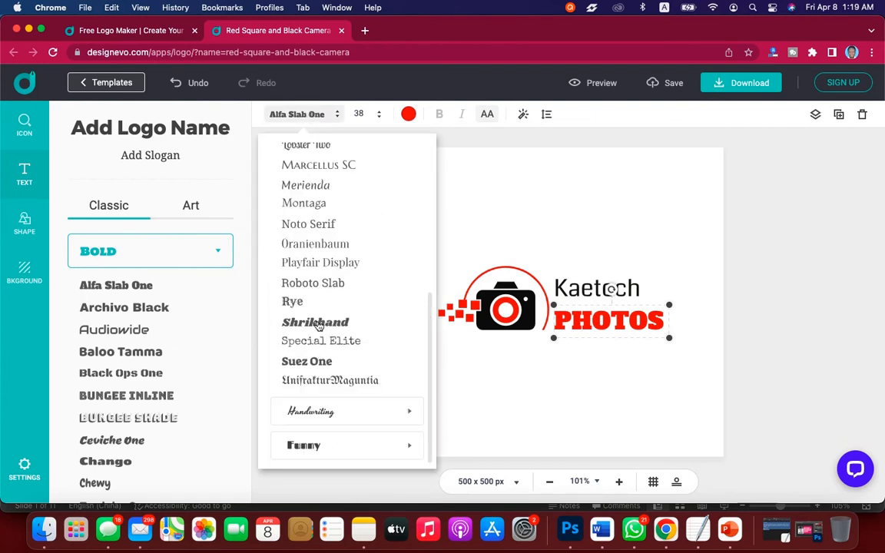
click(339, 415)
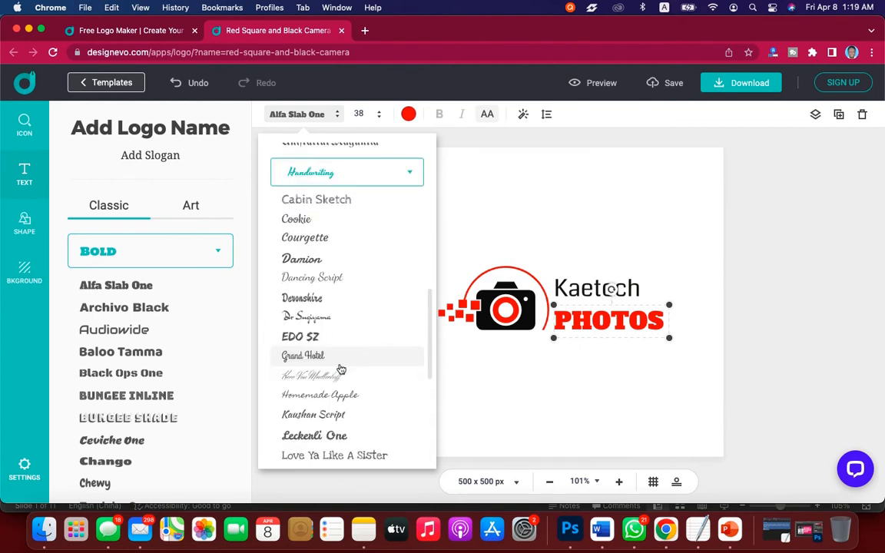
scroll(341, 371, down, 2)
scroll(341, 370, down, 5)
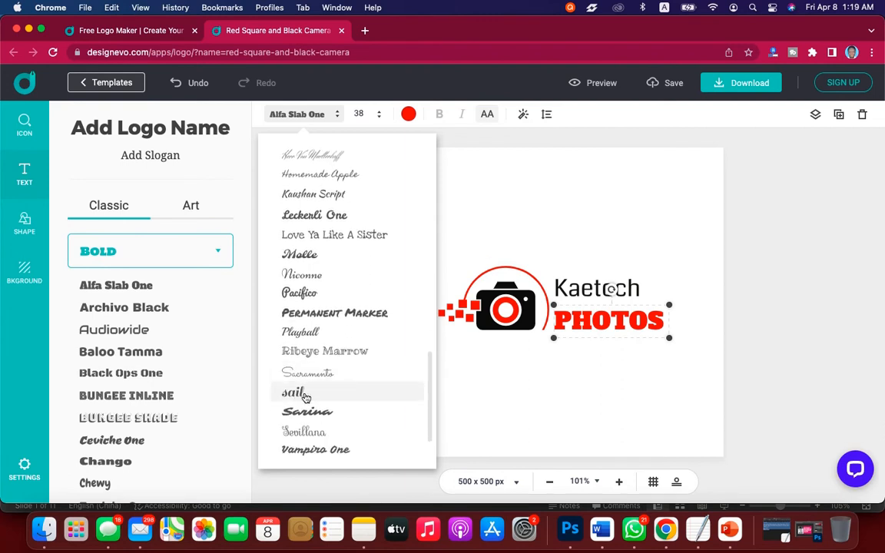
click(303, 393)
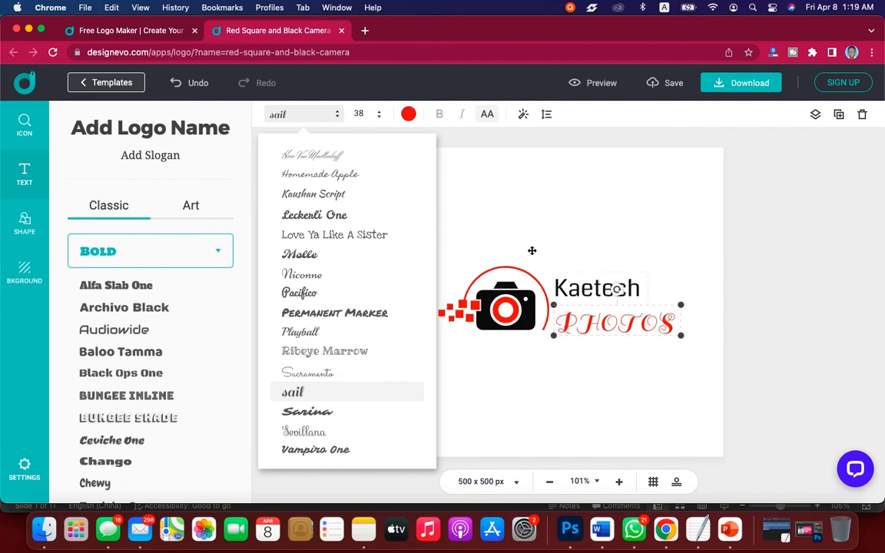
click(489, 117)
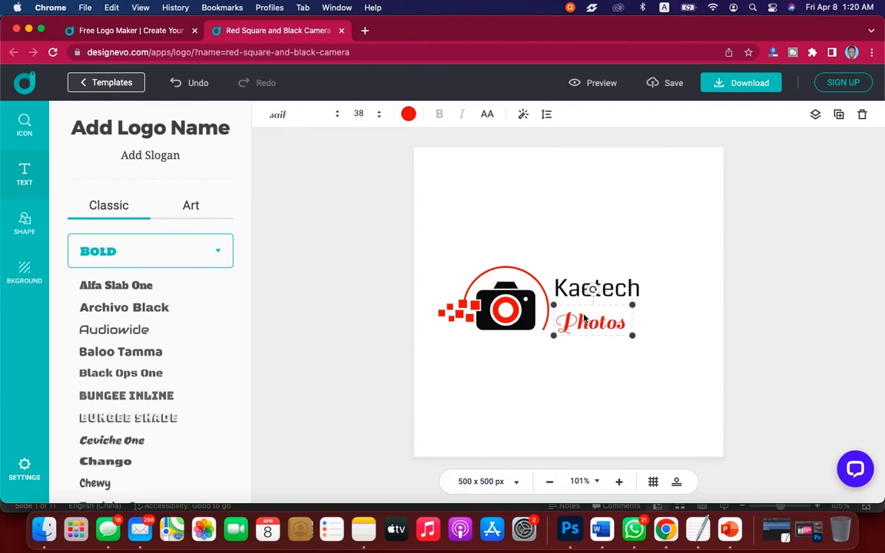
Move the Photos text up beside the end of Kaetech and shift the camera icon left near the canvas edge.
drag(572, 322, 658, 288)
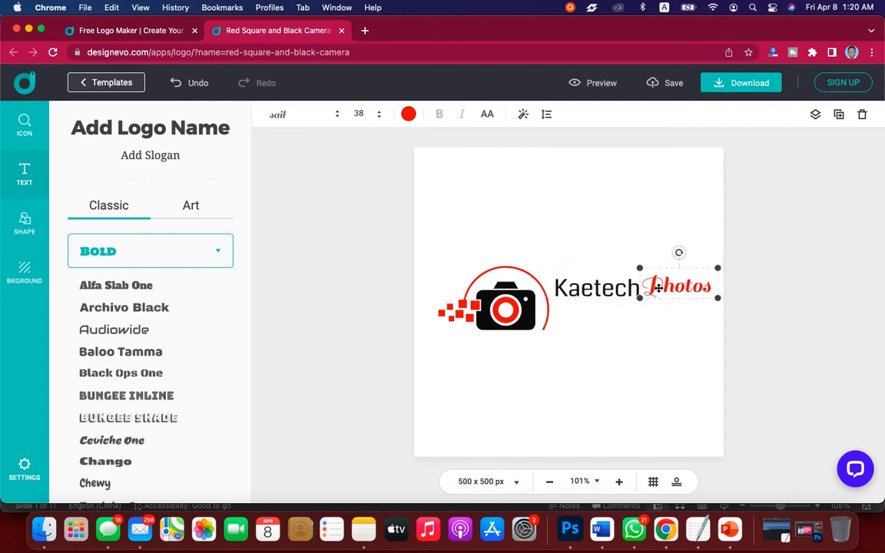
click(516, 312)
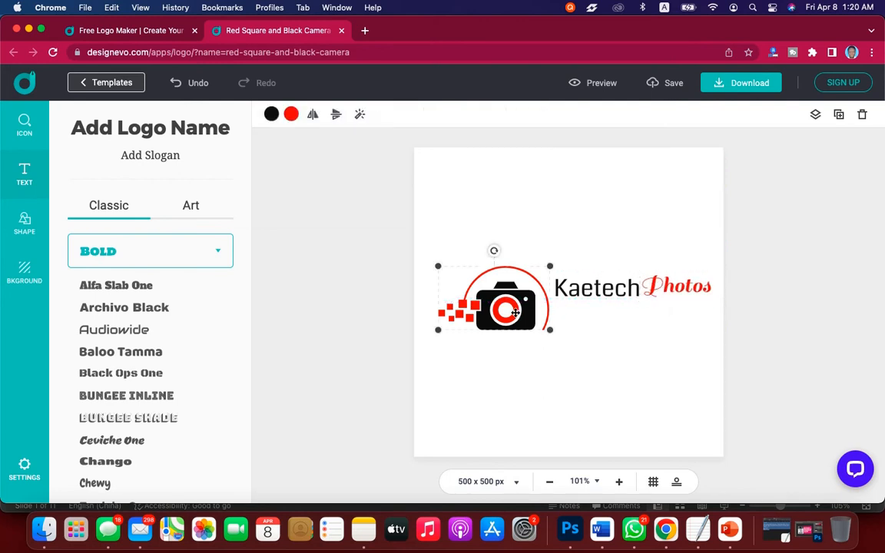
drag(516, 312, 499, 312)
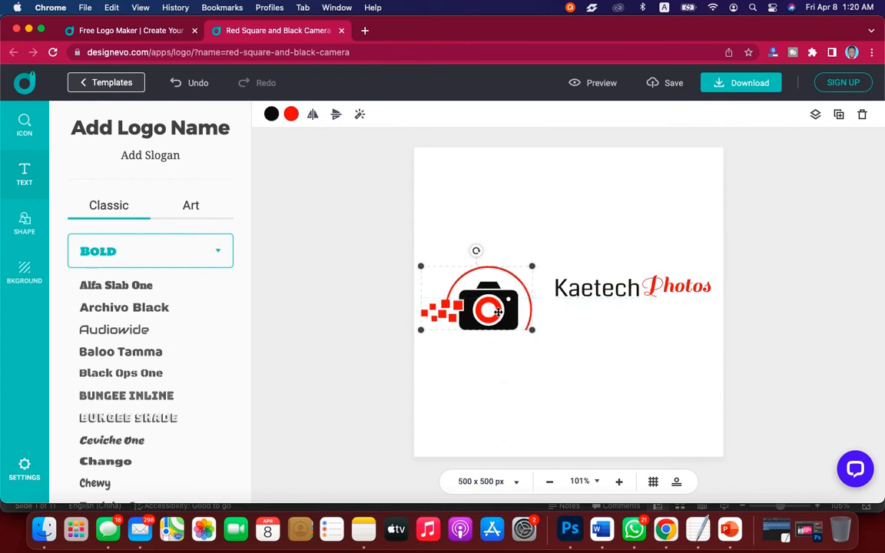
Move the Kaetech and Photos texts together down and left, level with the middle of the camera icon.
click(604, 302)
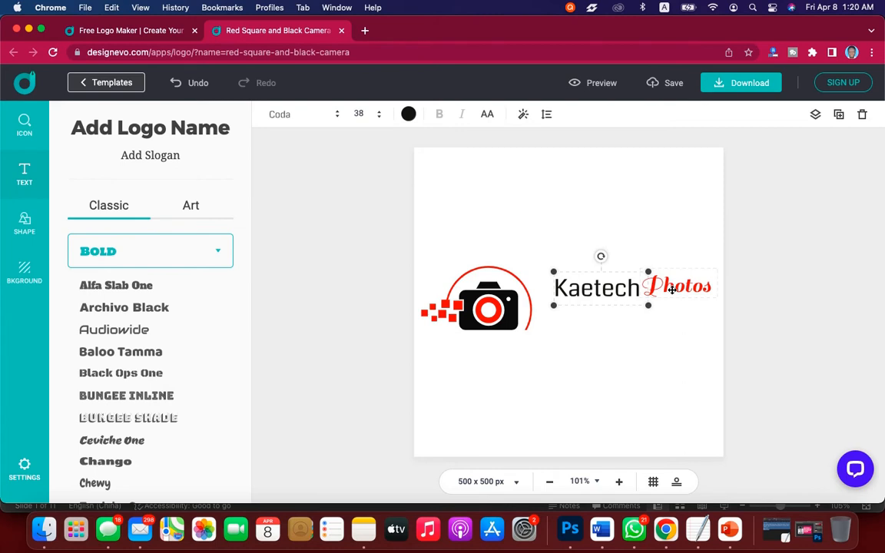
shift+click(675, 288)
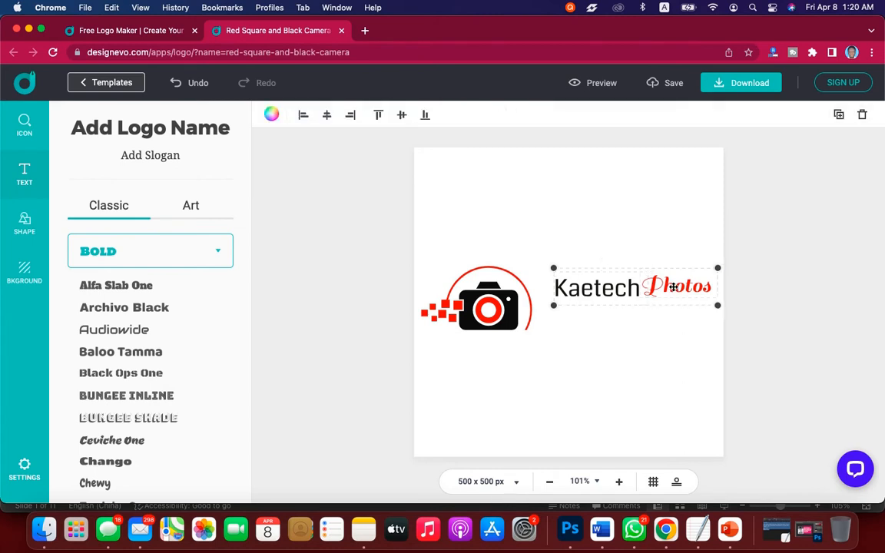
drag(673, 286, 649, 302)
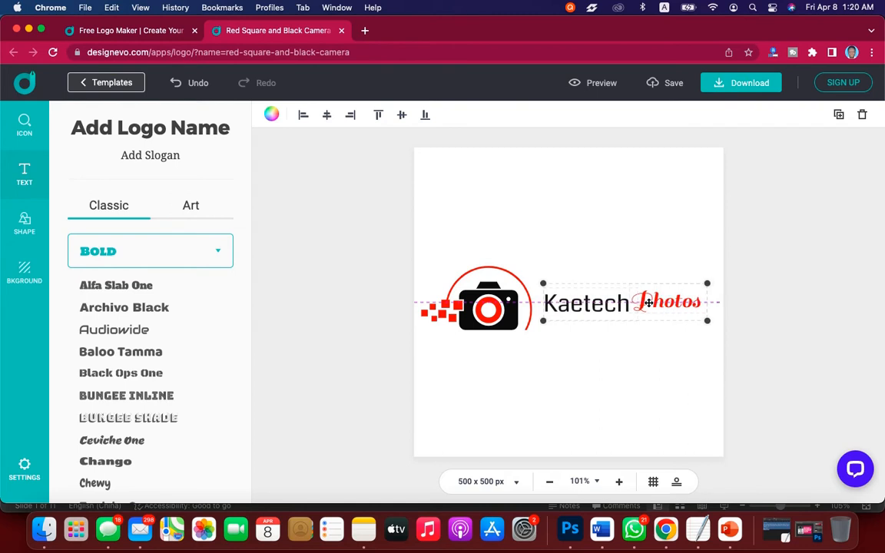
Shrink the camera icon proportionally and place it close to the start of the Kaetech text.
click(501, 306)
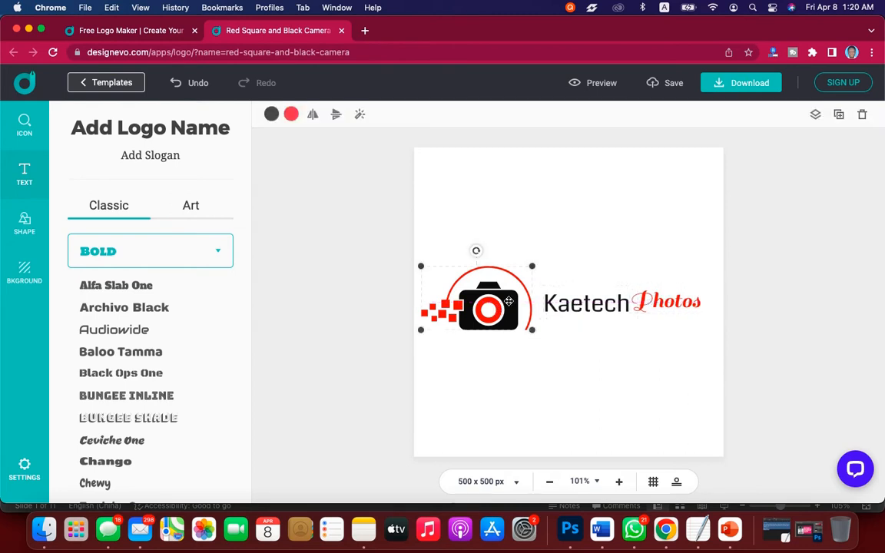
click(533, 268)
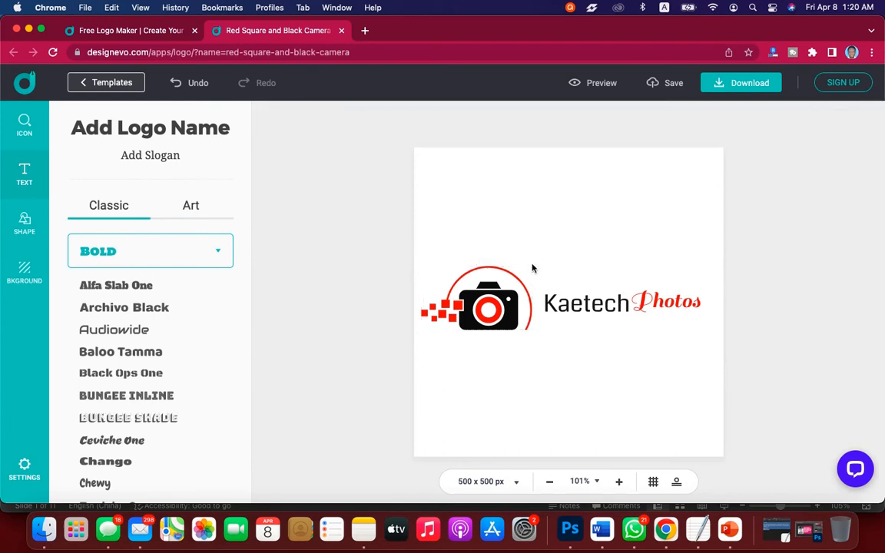
click(510, 300)
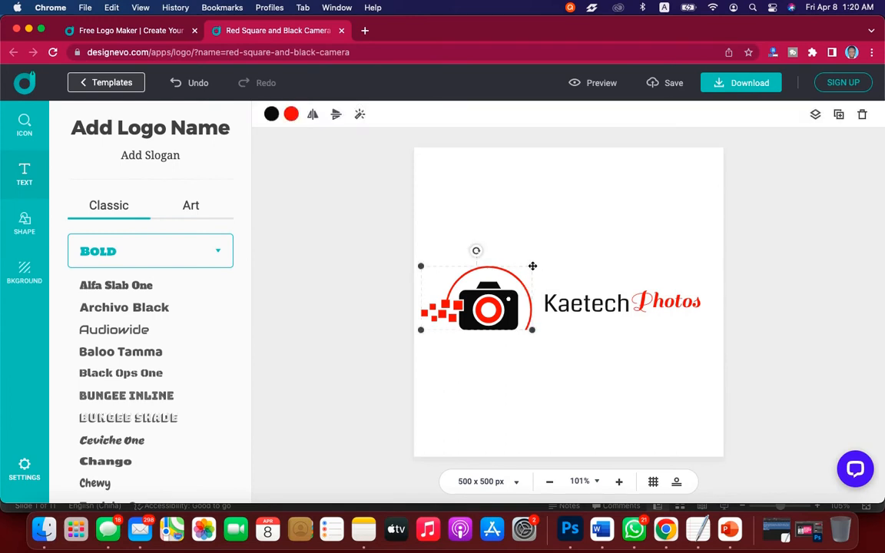
drag(532, 265, 514, 300)
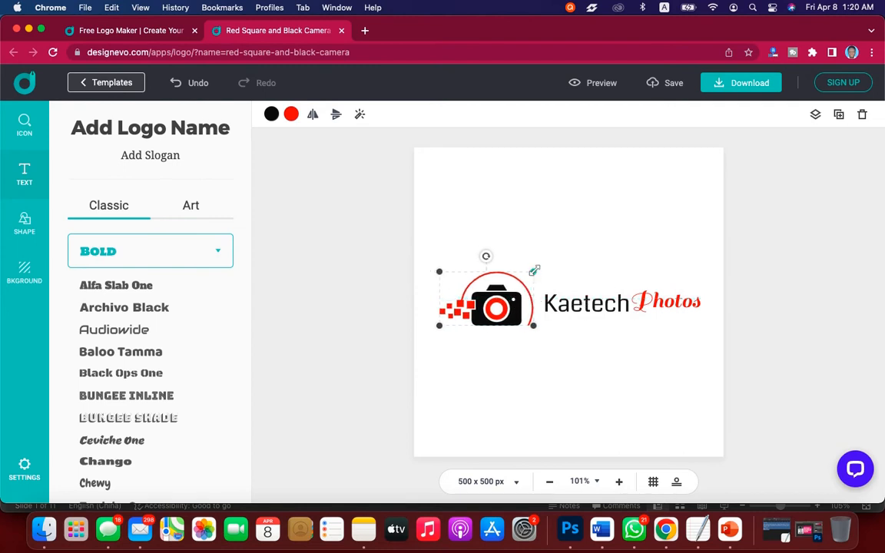
drag(533, 272, 518, 304)
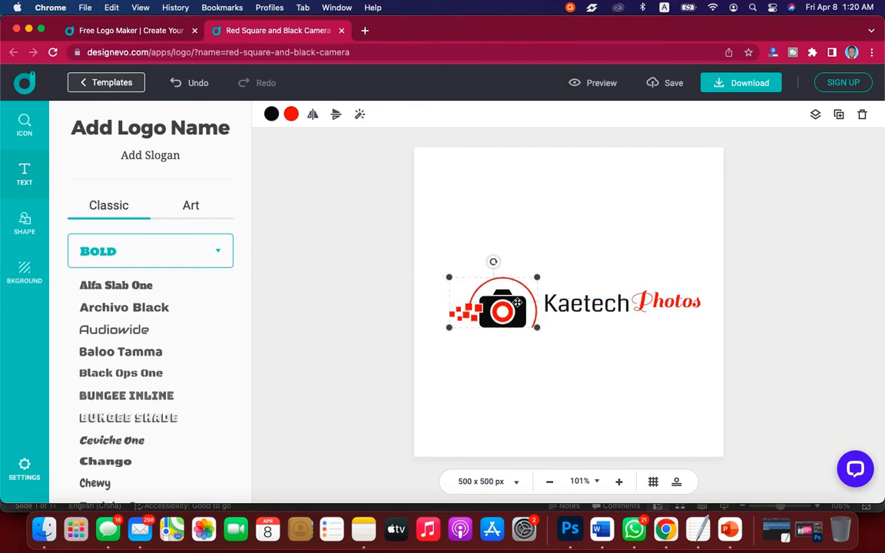
Nudge the Kaetech and Photos texts together slightly closer to the camera icon.
click(571, 305)
click(626, 304)
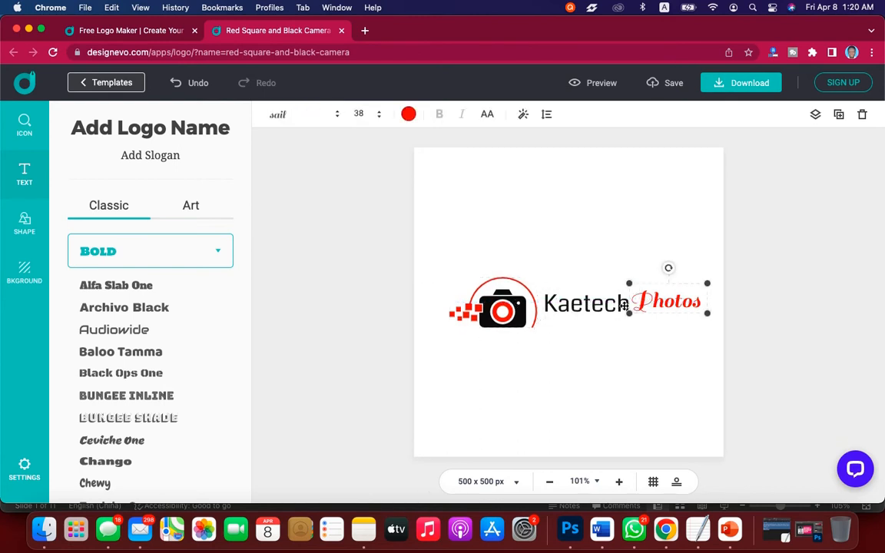
click(624, 306)
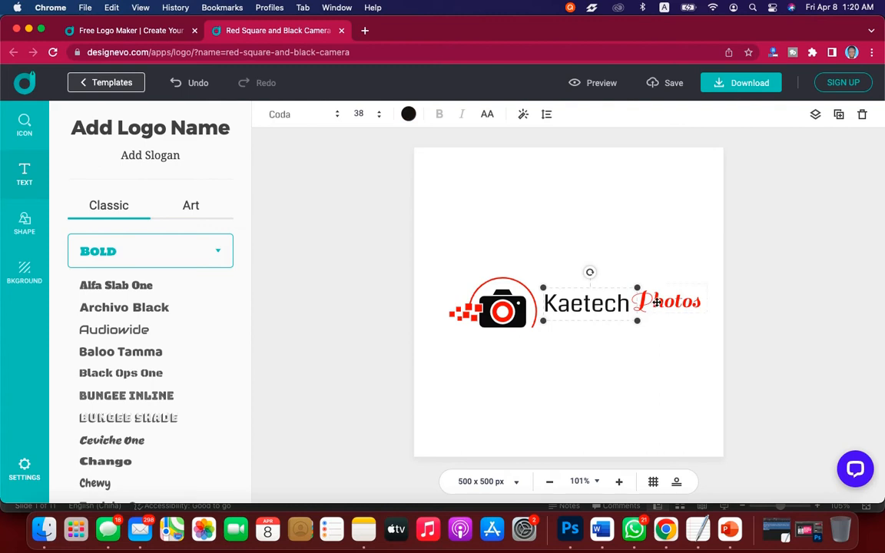
shift+click(656, 302)
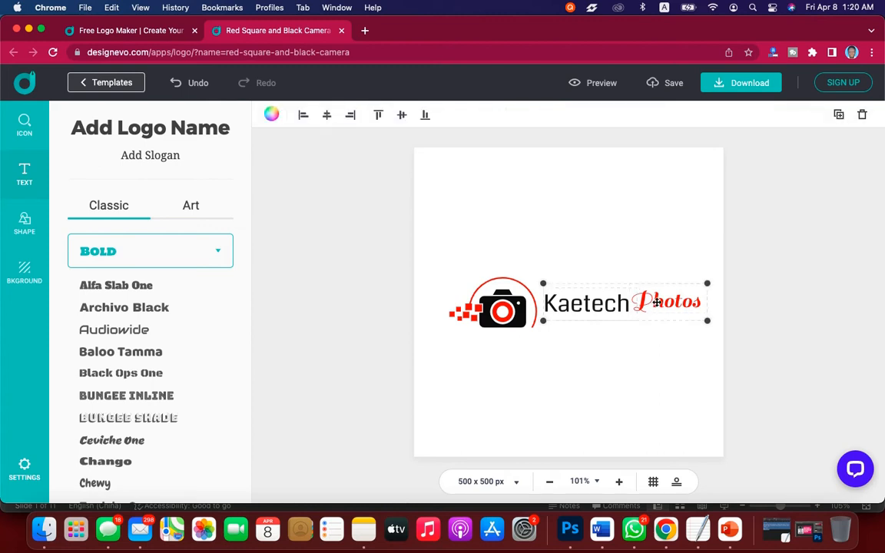
drag(656, 302, 655, 304)
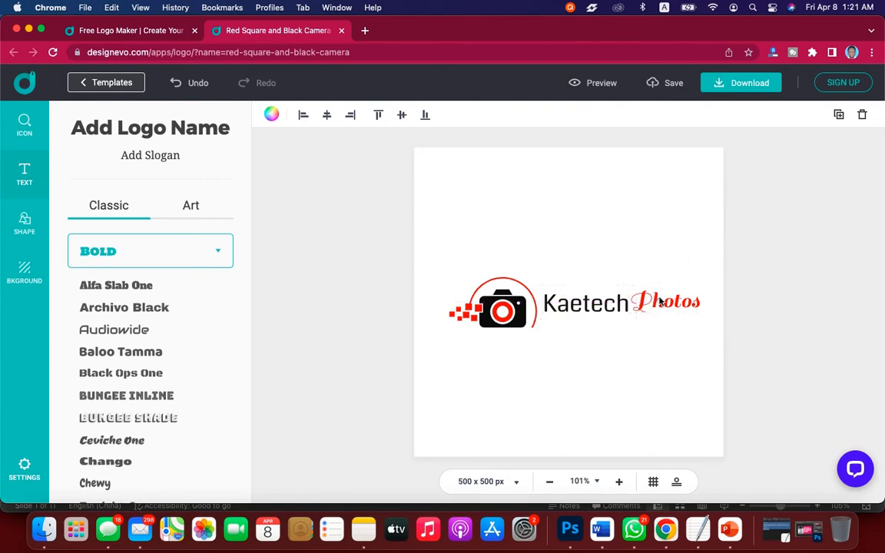
Move the Kaetech and Photos texts together down below the camera icon and shift the icon right, above the middle of the texts.
click(638, 305)
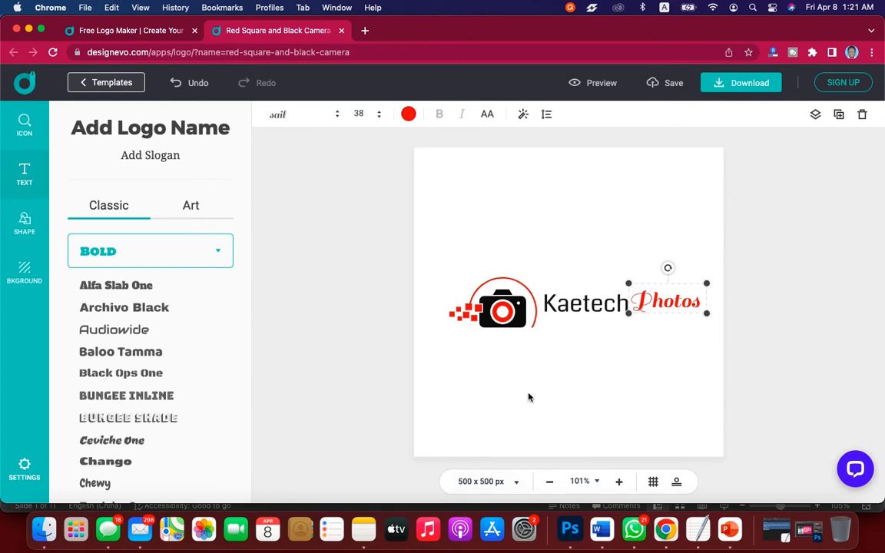
click(607, 307)
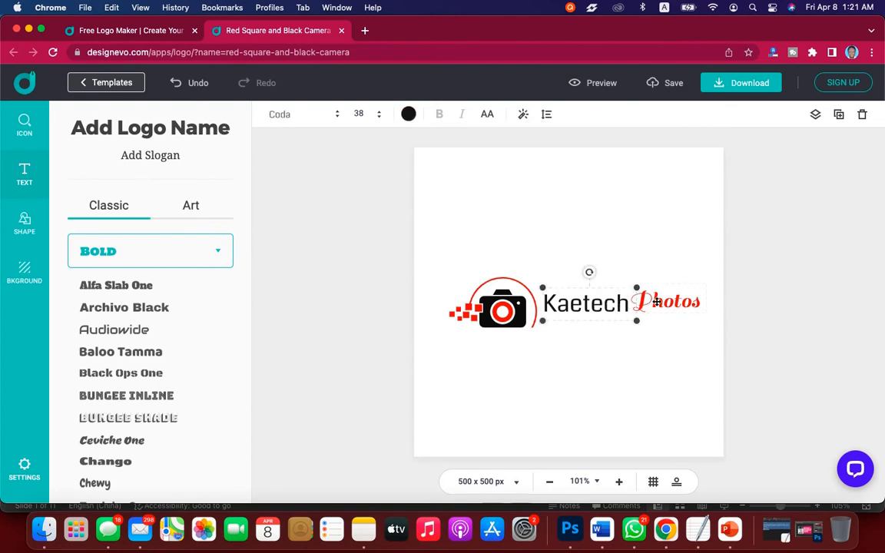
shift+click(664, 301)
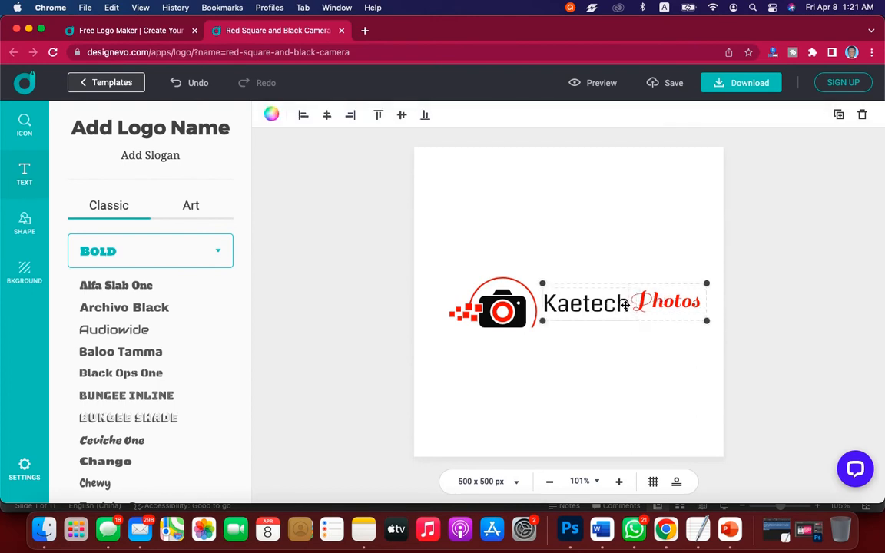
drag(625, 305, 575, 364)
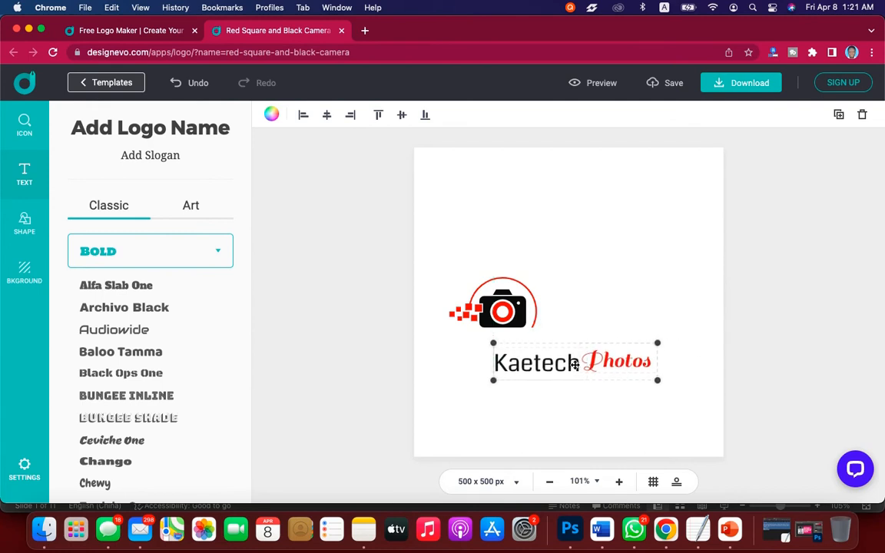
drag(510, 303, 580, 302)
Move both texts together up and slightly left beneath the camera icon, and shift the icon slightly left to the canvas's vertical centre line.
click(585, 363)
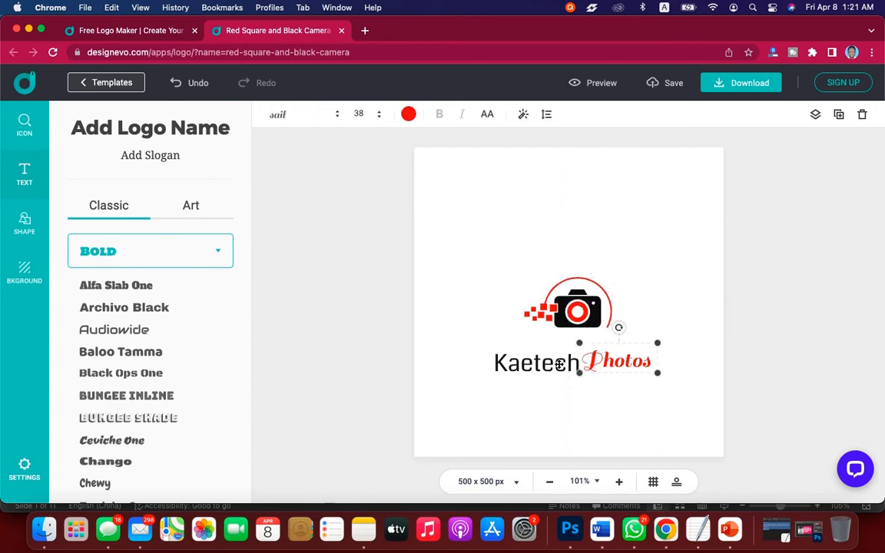
shift+click(560, 364)
mouse_move(560, 364)
mouse_down()
mouse_move(567, 350)
mouse_move(552, 350)
mouse_up()
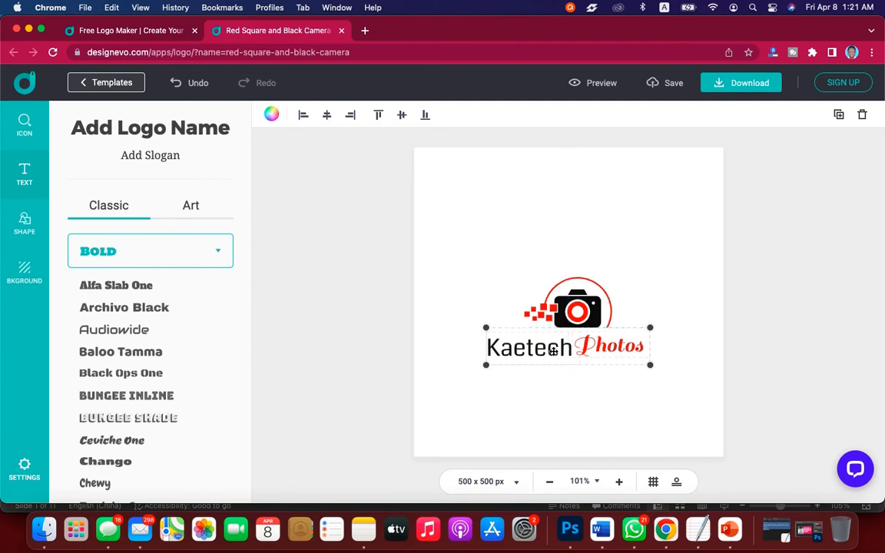
click(582, 315)
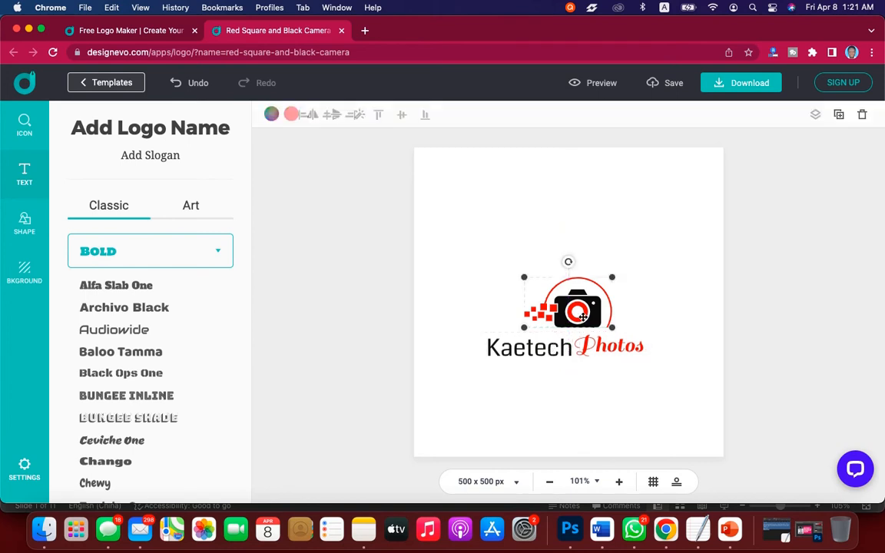
drag(582, 315, 574, 317)
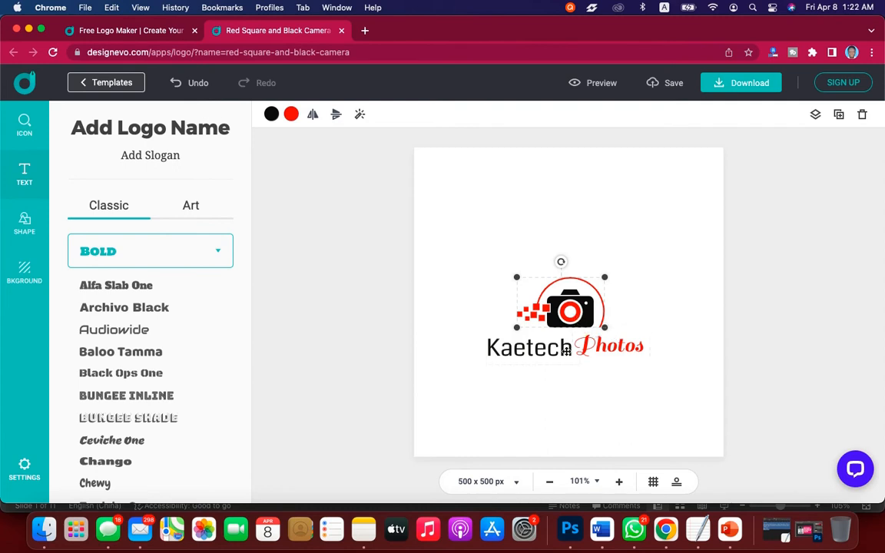
Enlarge the Kaetech and Photos texts together proportionally to a font size of about 51 and centre them horizontally beneath the camera icon.
click(563, 350)
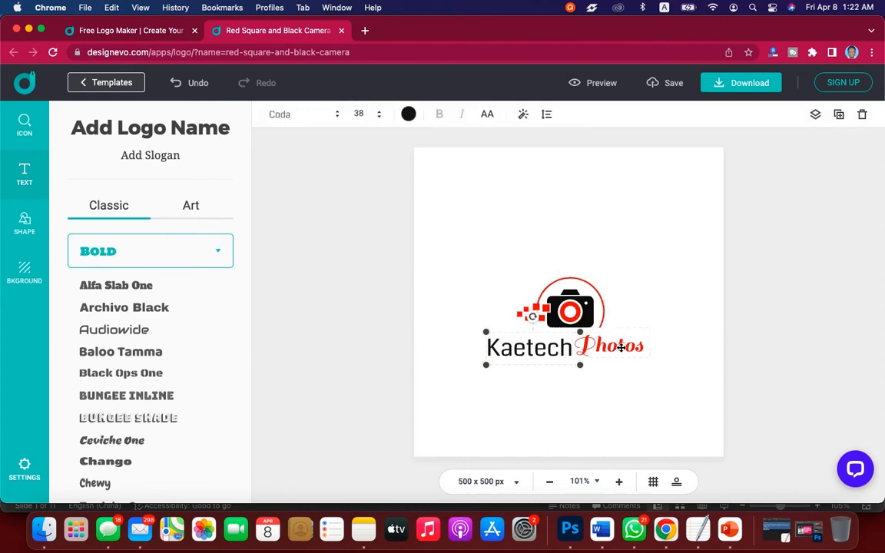
shift+click(620, 347)
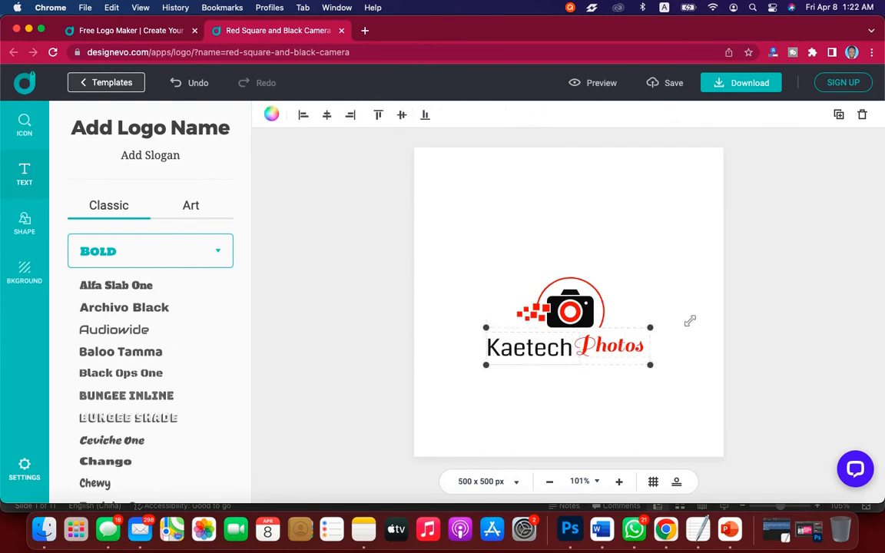
drag(690, 321, 689, 320)
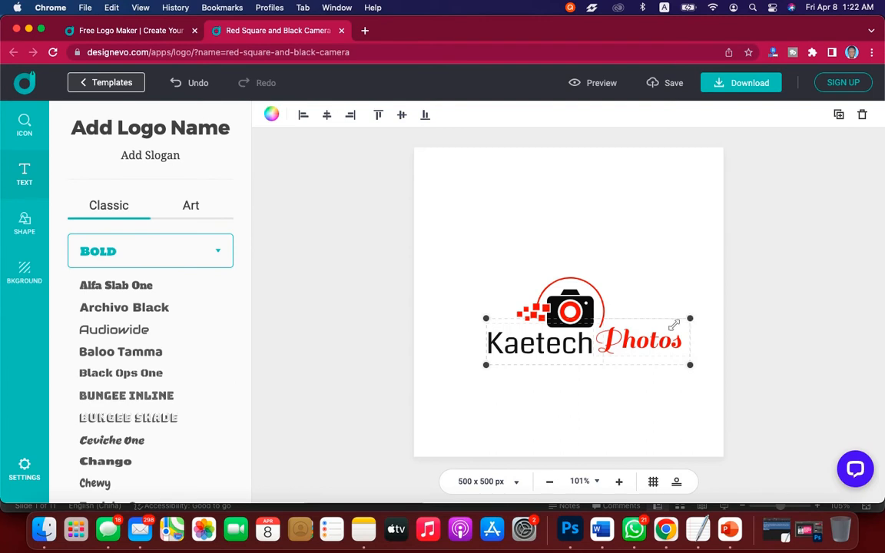
drag(611, 345, 590, 357)
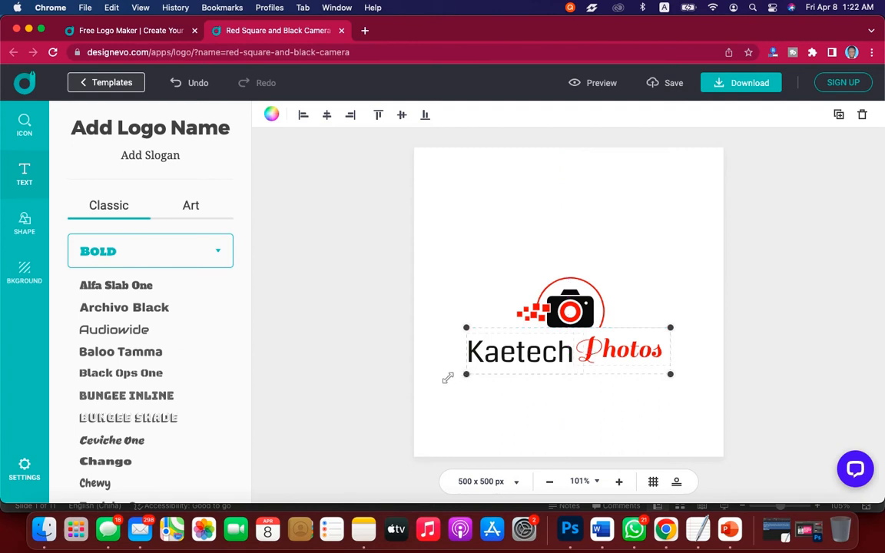
drag(447, 378, 448, 378)
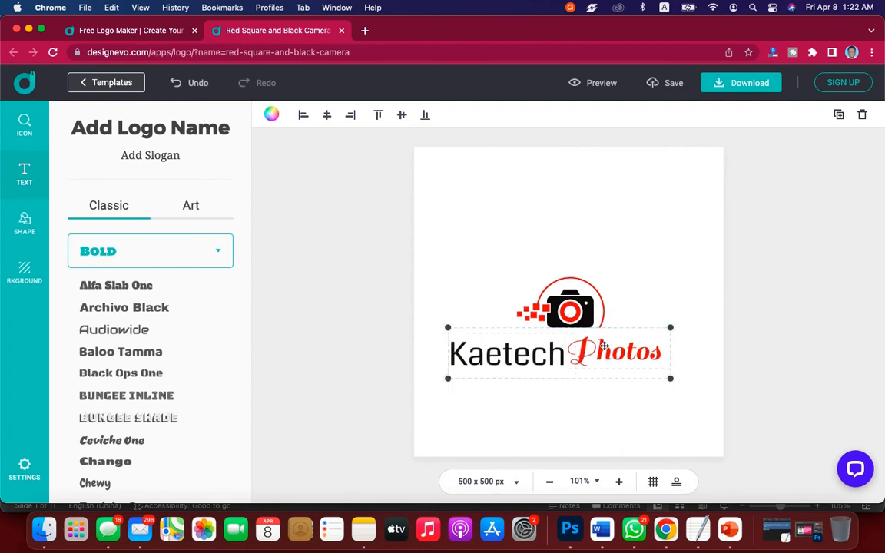
drag(586, 354, 595, 348)
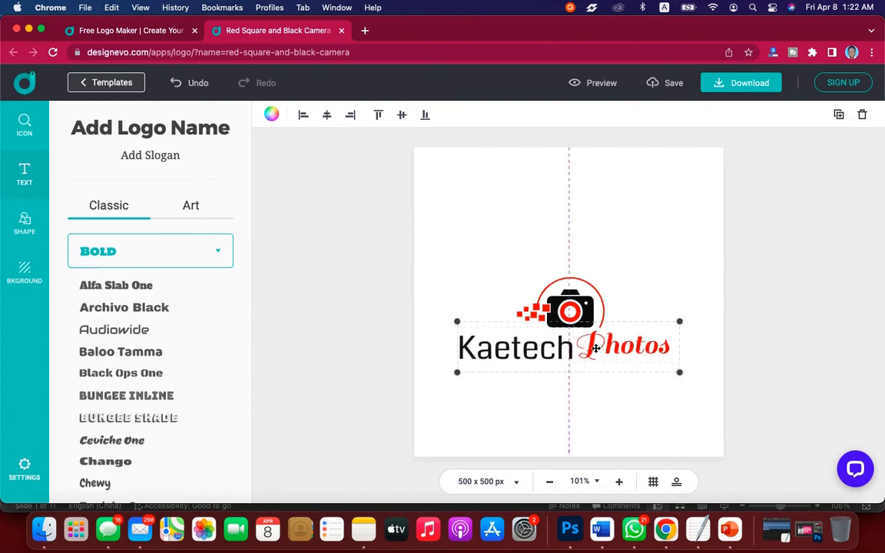
Nudge the Kaetech and Photos texts together slightly up and right to tuck them closer under the camera icon.
key(Up)
key(Up)
key(Up)
key(Up)
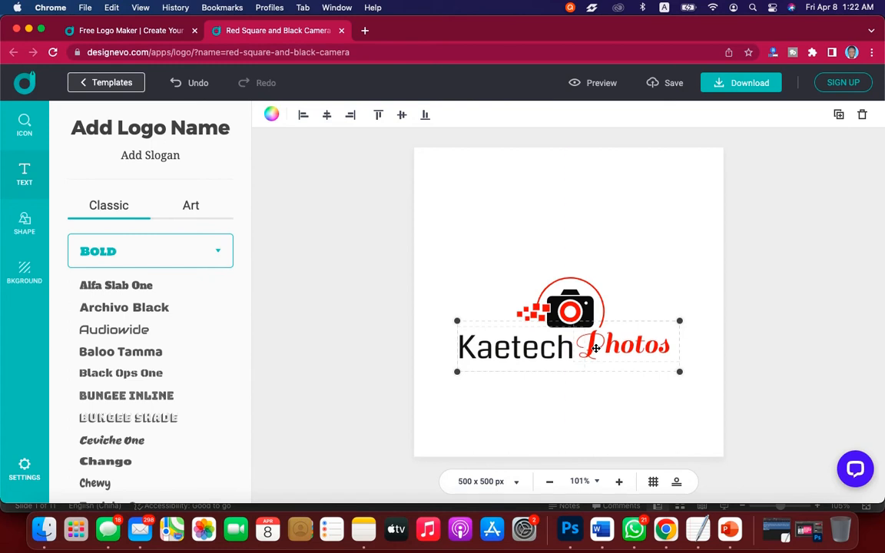
key(Right)
key(Right)
key(Right)
key(Right)
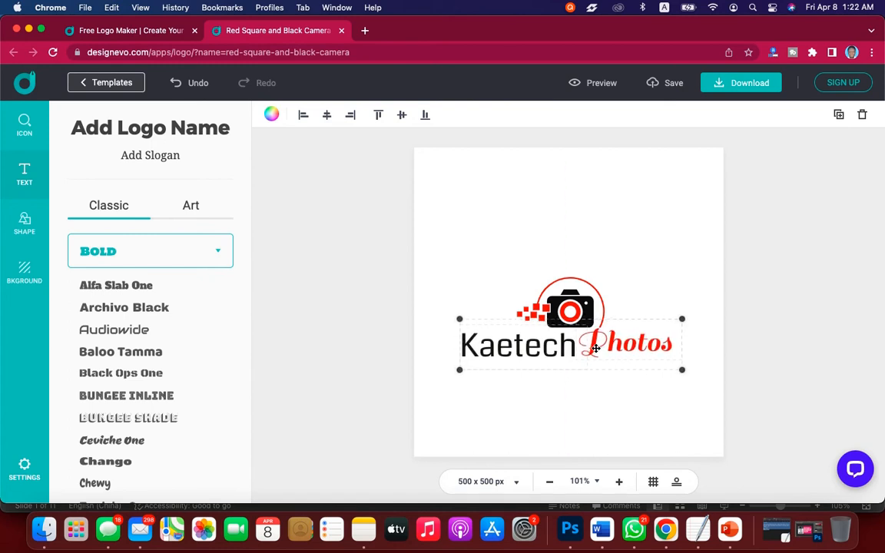
key(Up)
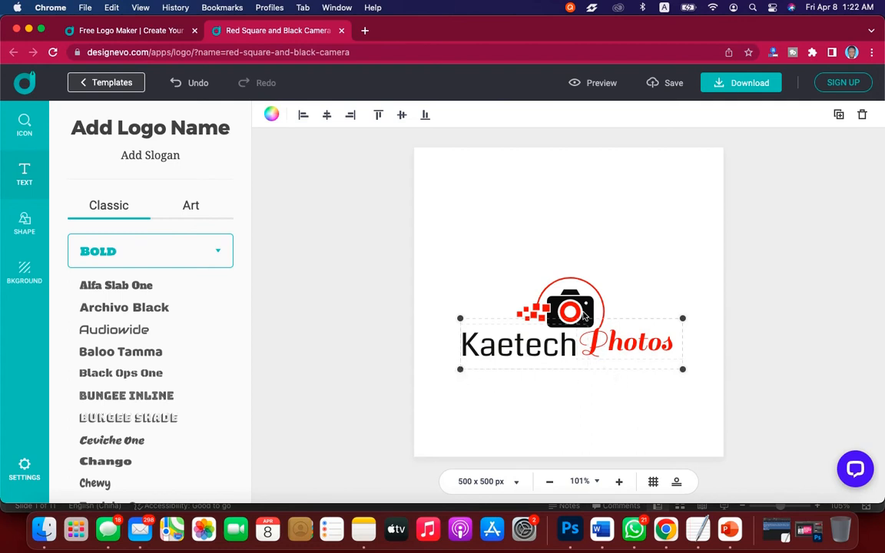
Move the camera icon and both texts together up to the centre of the canvas.
shift+click(586, 306)
drag(587, 305, 584, 285)
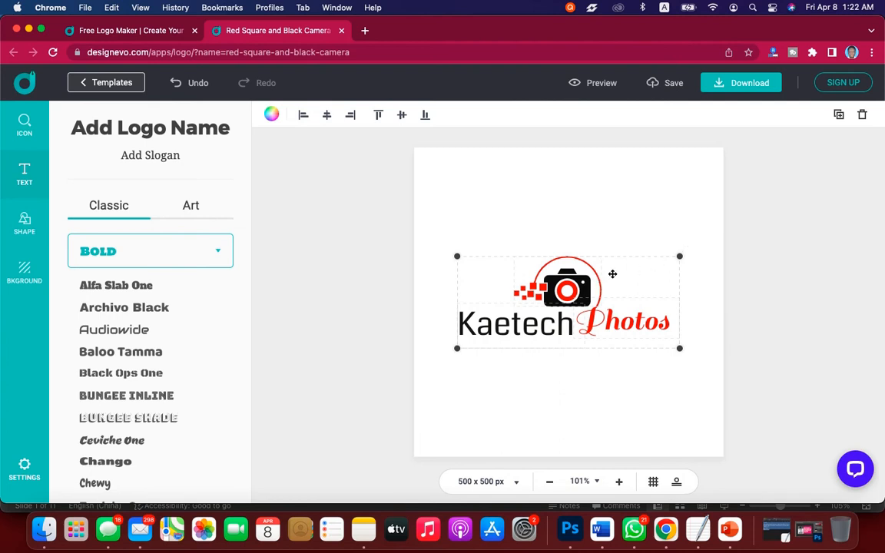
click(668, 231)
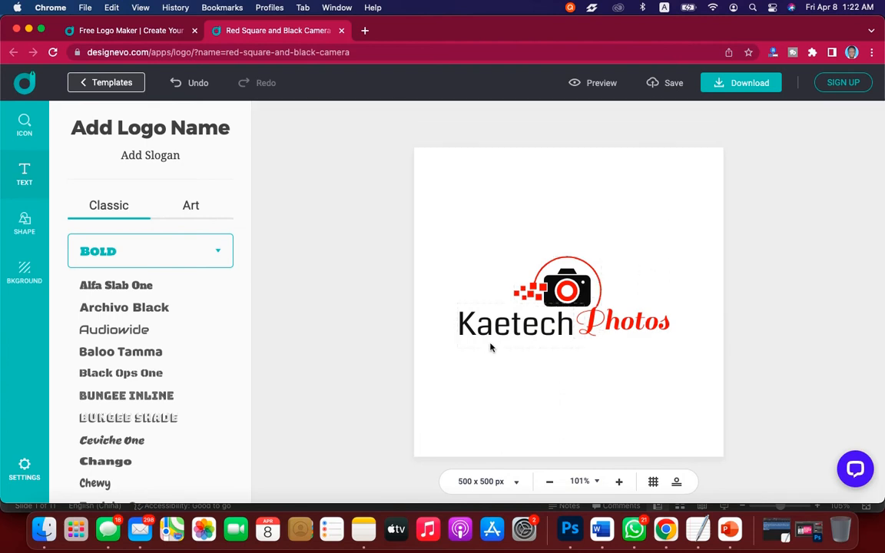
click(574, 289)
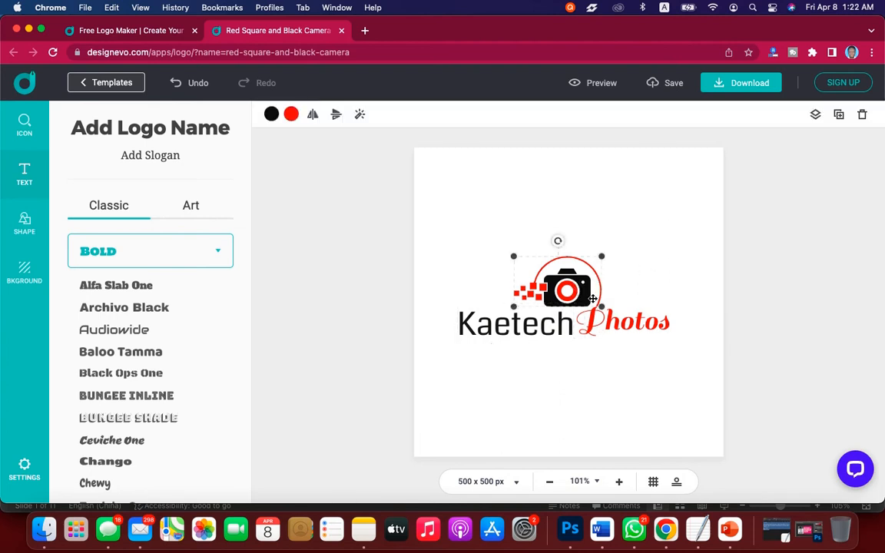
shift+click(567, 326)
shift+click(608, 324)
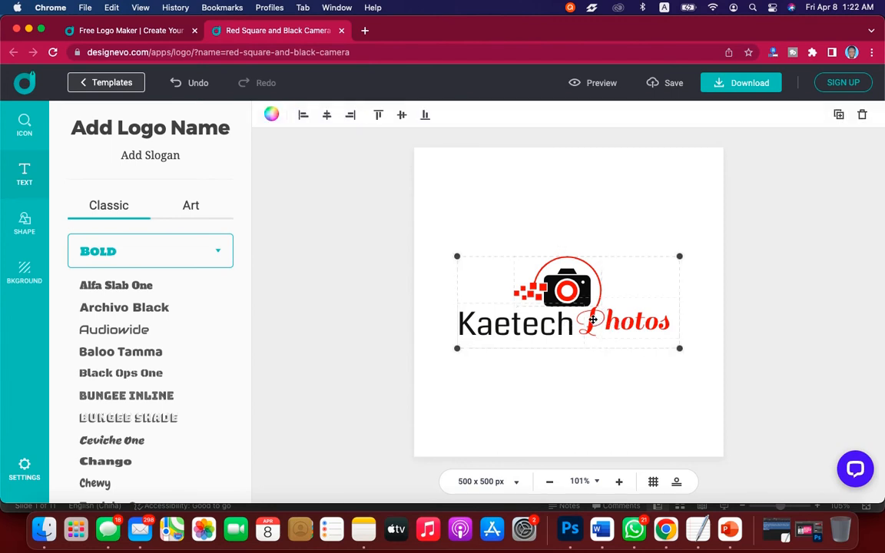
mouse_move(593, 319)
mouse_down()
mouse_move(604, 318)
mouse_move(596, 317)
mouse_up()
click(675, 223)
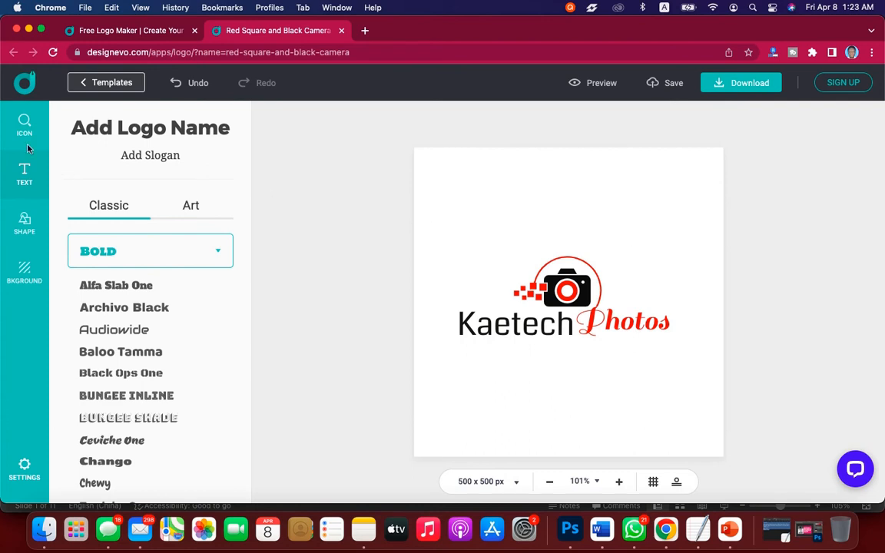
Replace the transparent background with the pinkish-red to purple gradient.
click(23, 272)
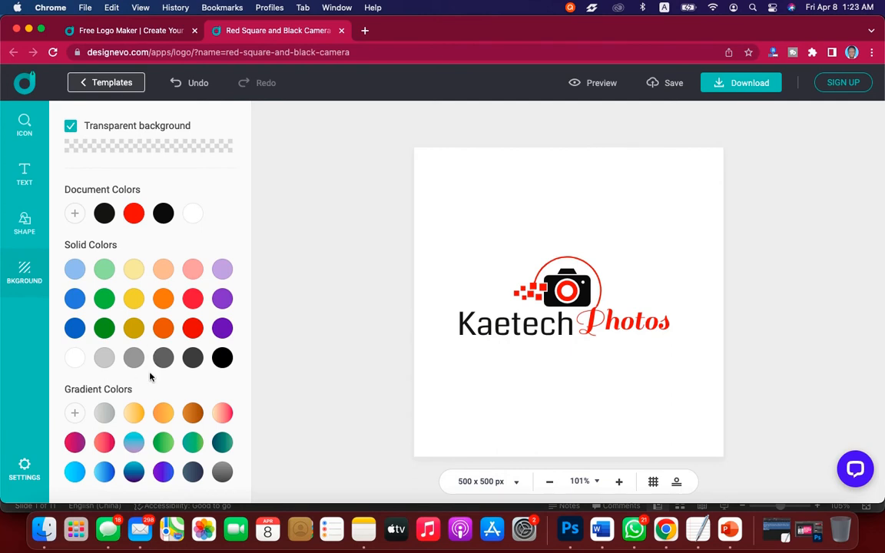
click(74, 444)
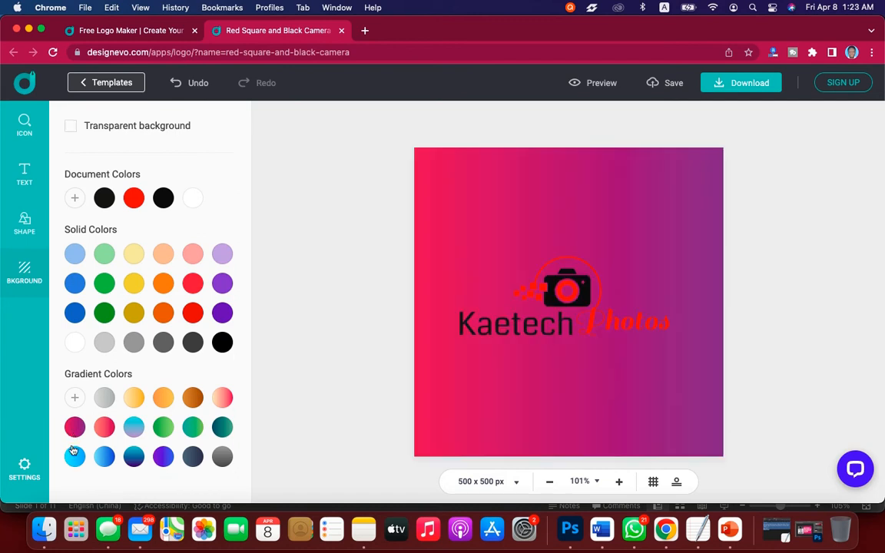
Recolour both the red and the black parts of the camera icon white.
click(584, 294)
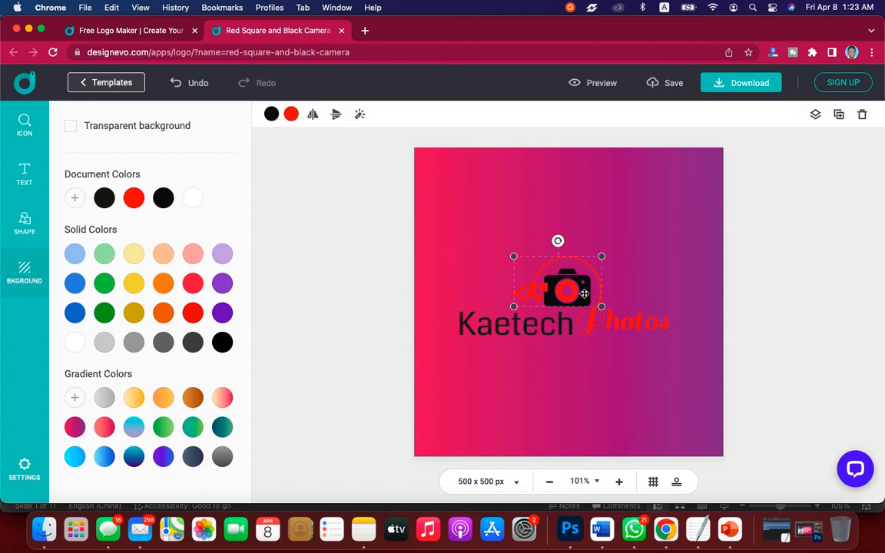
click(291, 115)
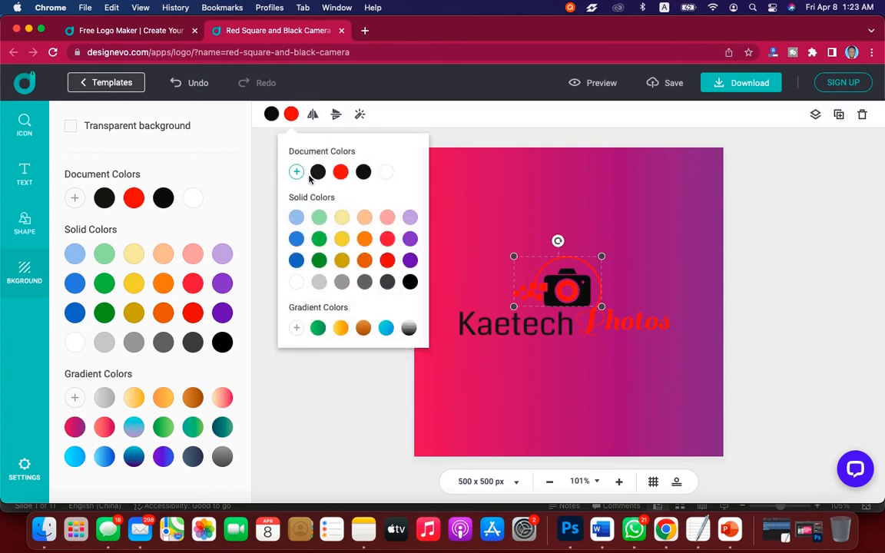
click(389, 174)
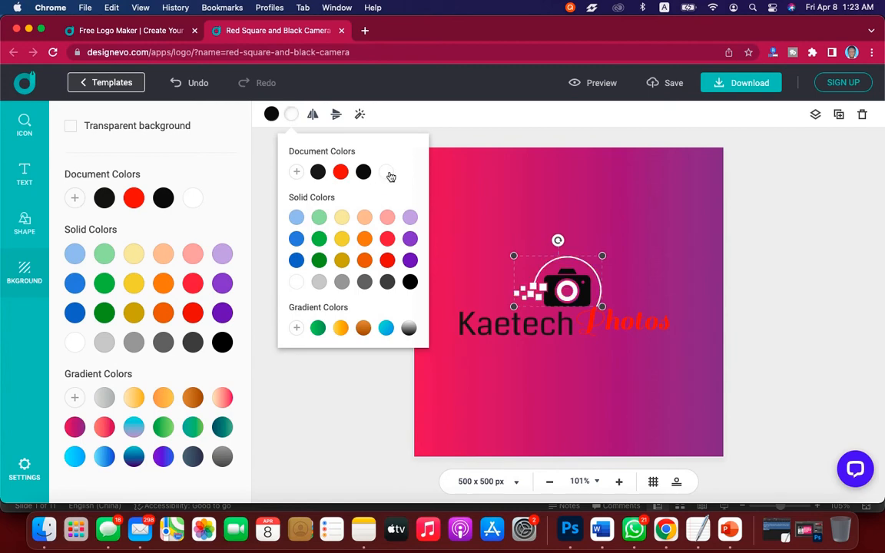
click(271, 114)
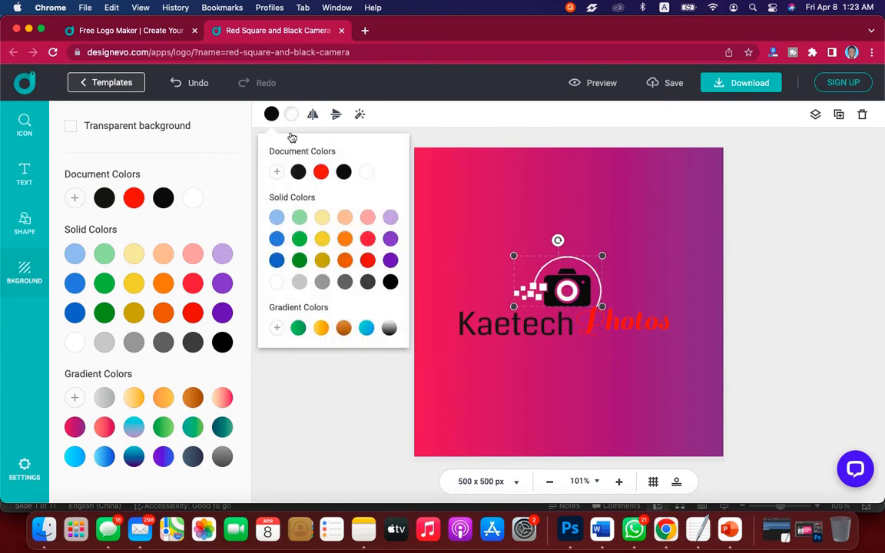
click(366, 172)
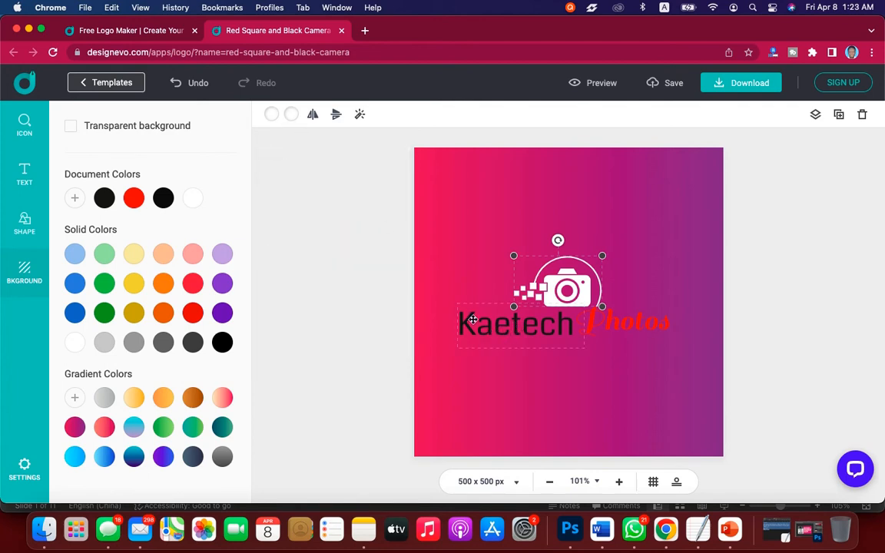
Recolour the Kaetech text and the Photos text white.
click(468, 317)
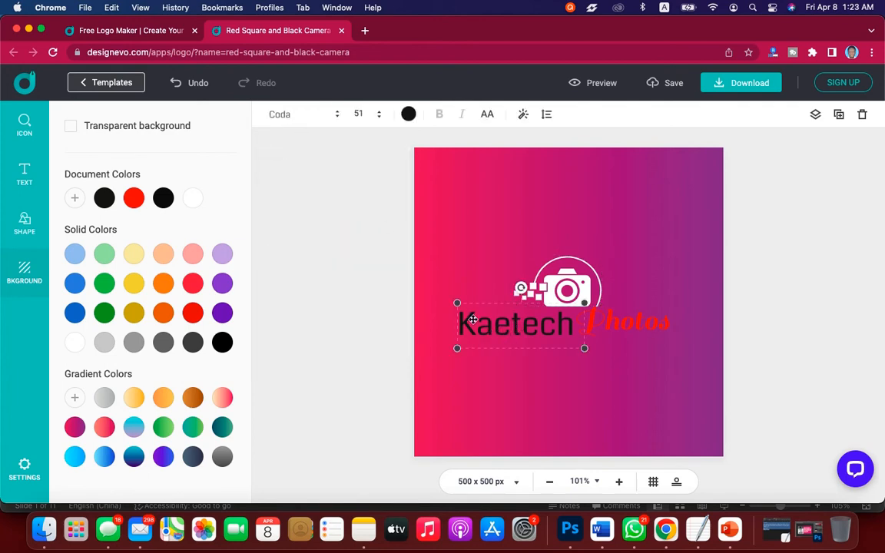
click(406, 113)
click(446, 173)
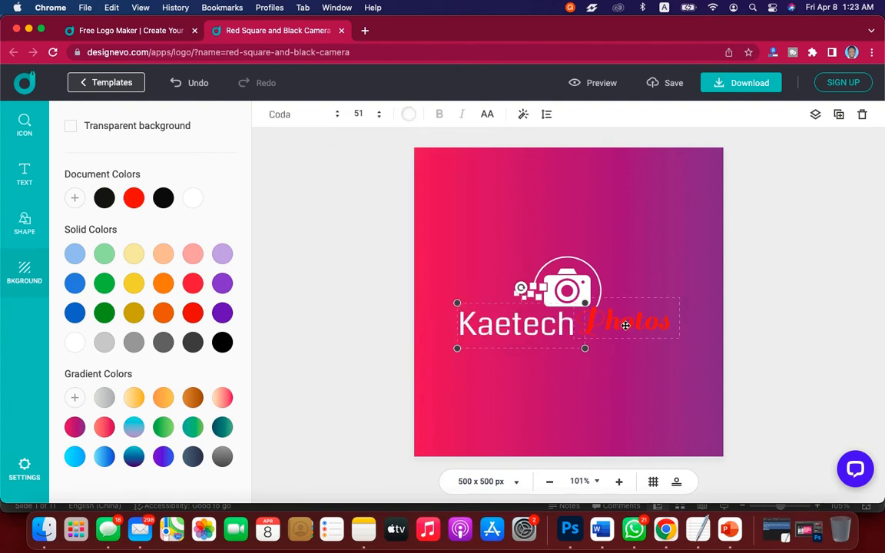
click(625, 326)
click(408, 114)
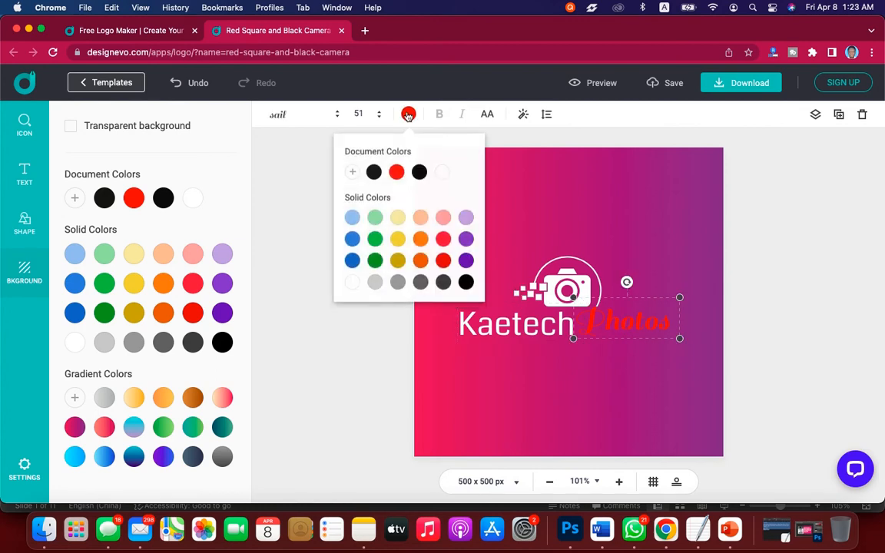
click(442, 173)
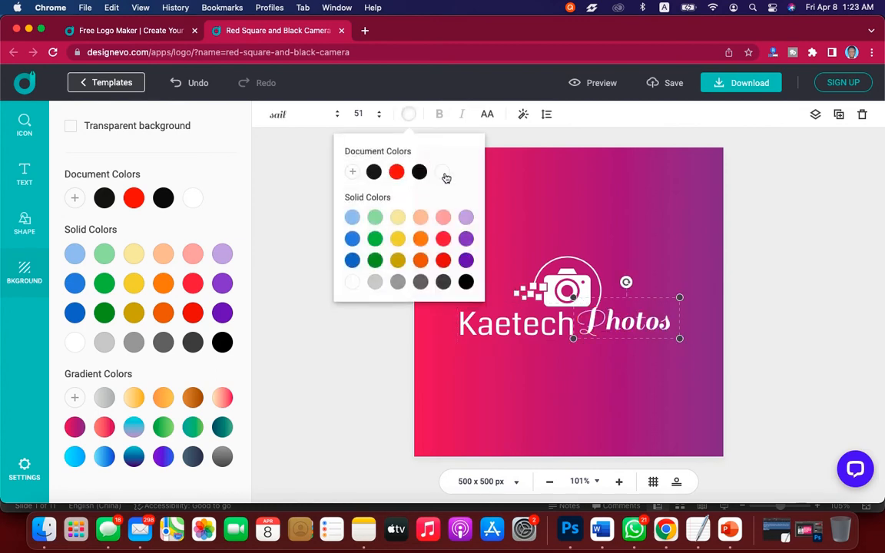
click(795, 230)
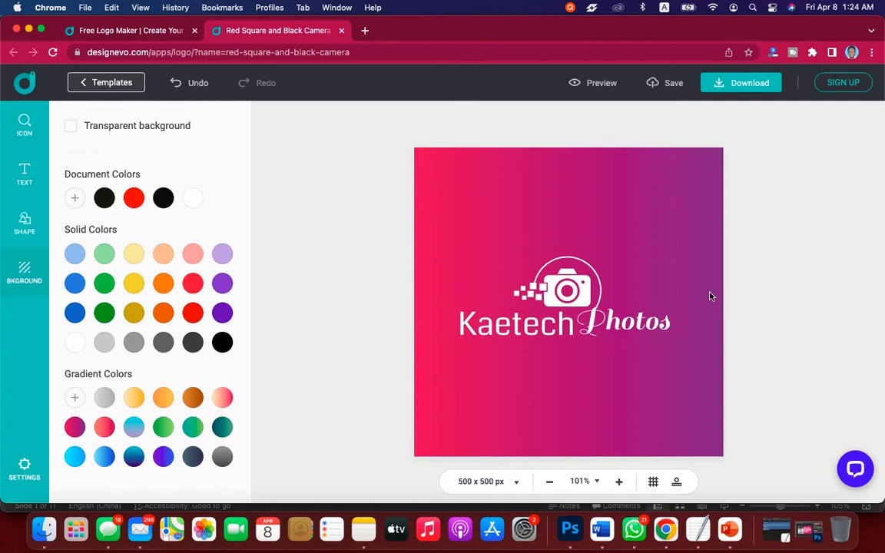
Open the logo's download options and compare the features and prices of the Basic and Plus plans.
click(740, 84)
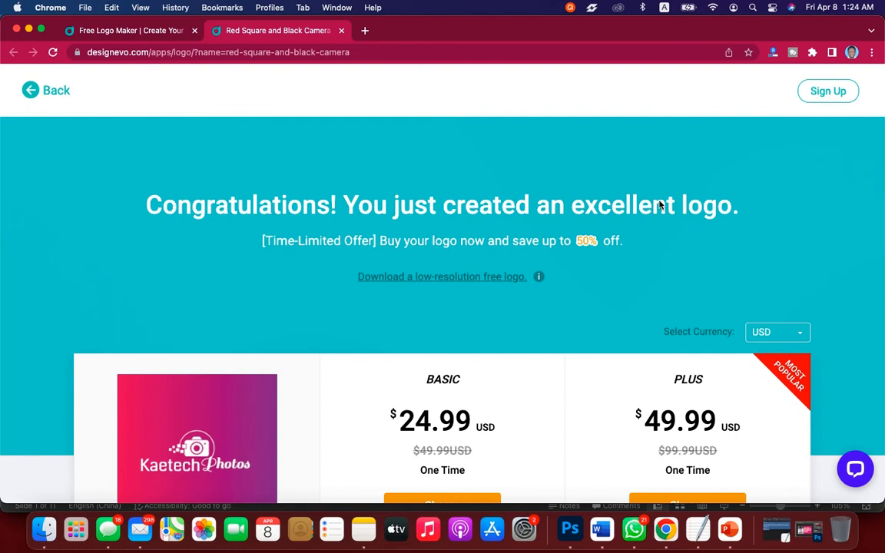
scroll(660, 201, down, 5)
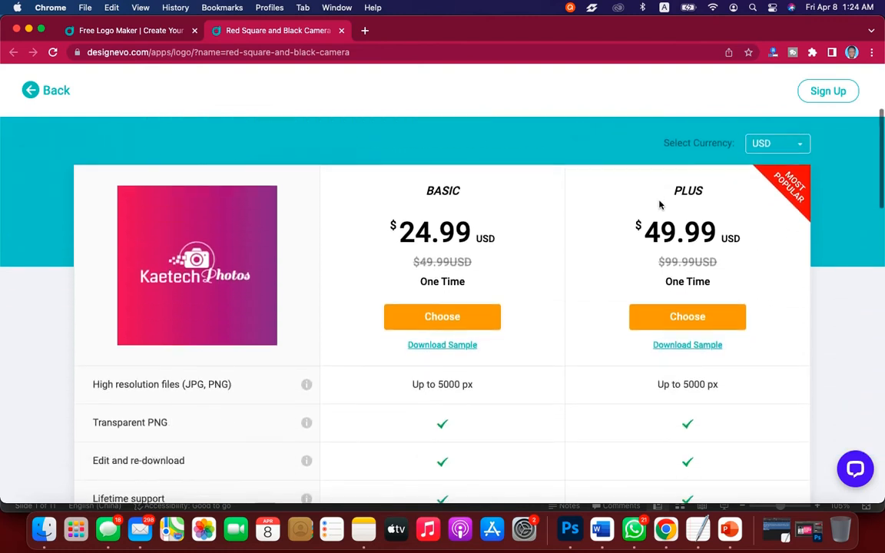
scroll(659, 201, up, 2)
scroll(659, 203, up, 2)
scroll(659, 202, up, 1)
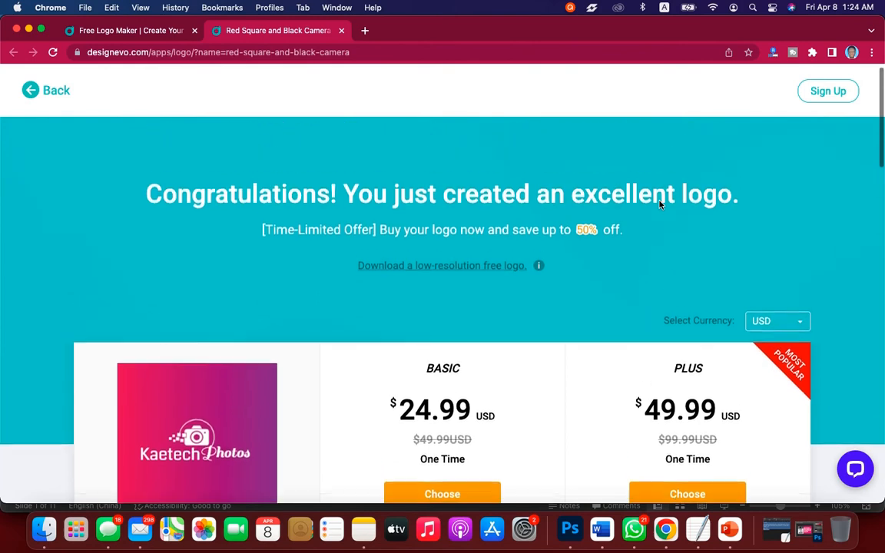
scroll(660, 201, down, 4)
scroll(659, 201, down, 1)
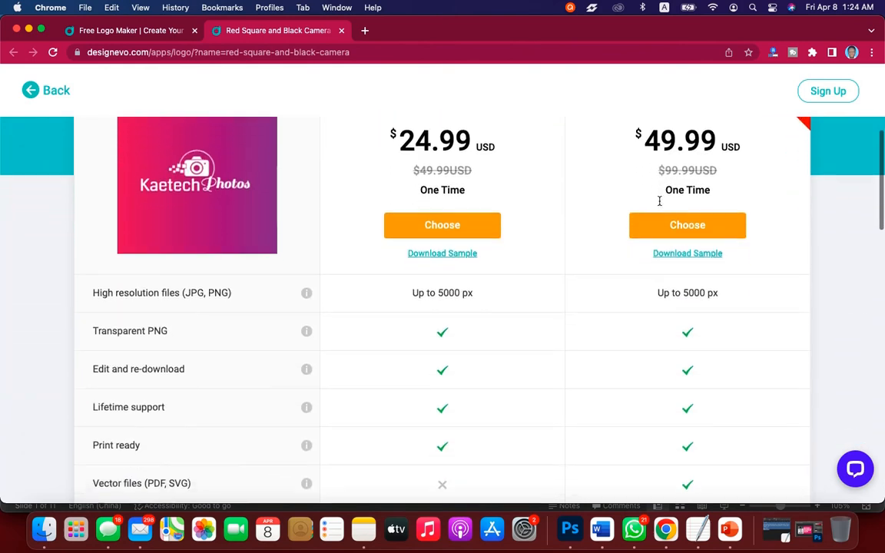
scroll(659, 201, up, 1)
scroll(659, 202, up, 3)
scroll(659, 202, down, 5)
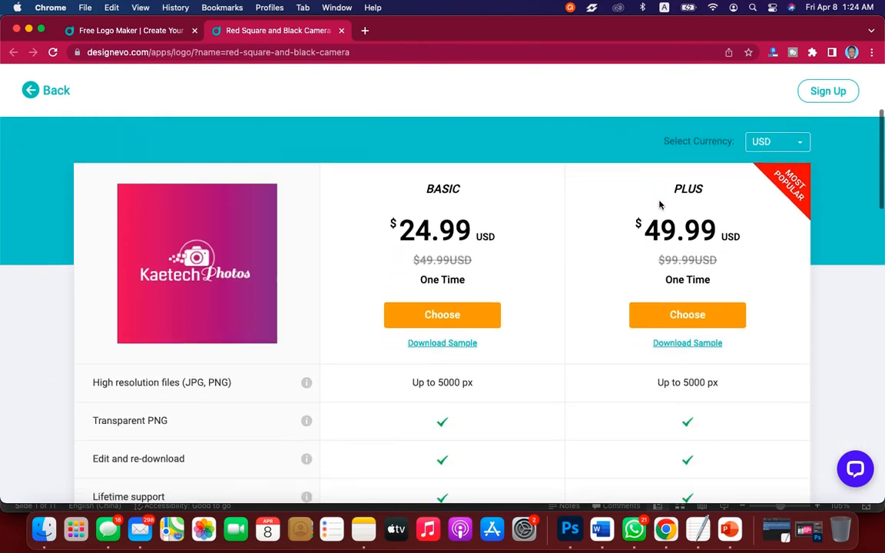
scroll(659, 205, down, 2)
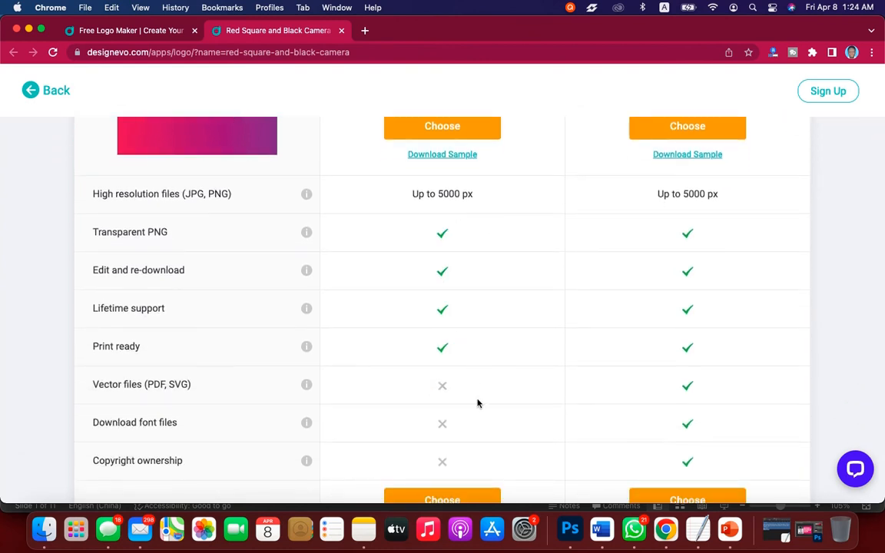
scroll(546, 278, up, 5)
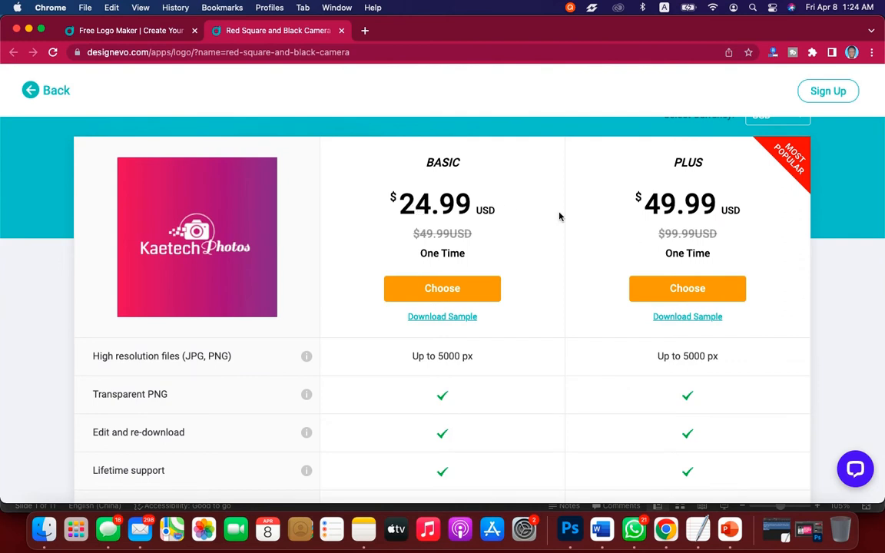
scroll(559, 217, up, 6)
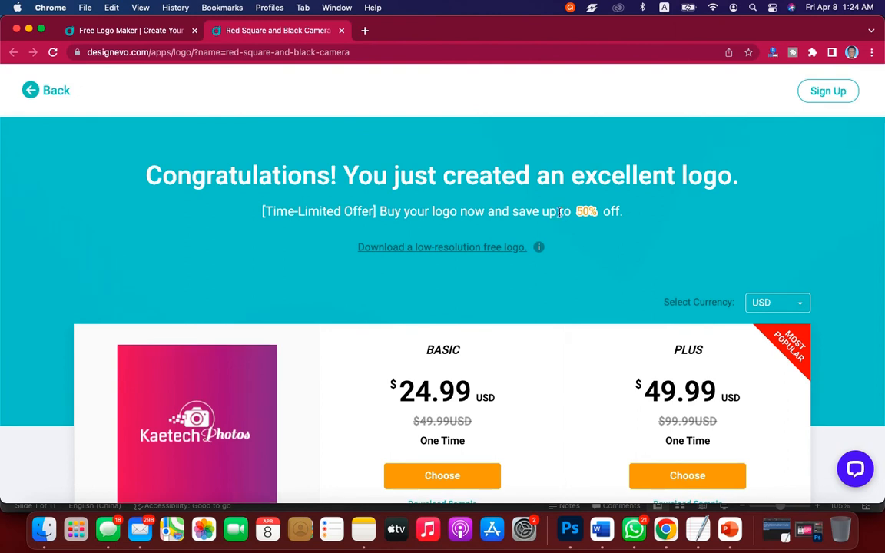
scroll(559, 213, down, 2)
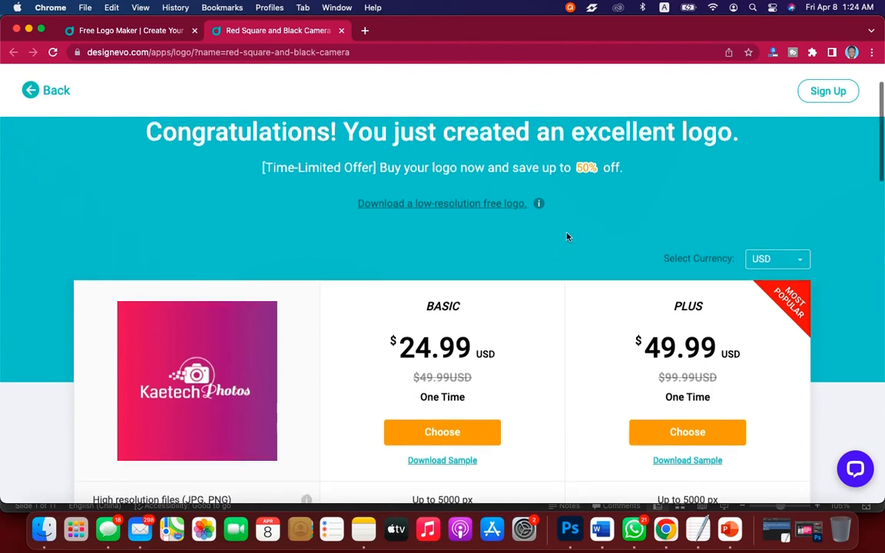
scroll(568, 237, up, 3)
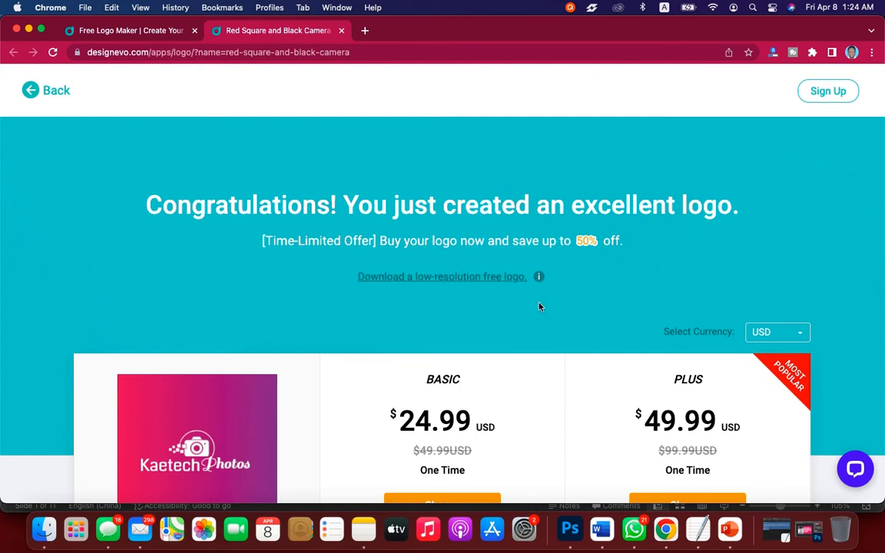
Download the low-resolution free logo, signing up with a Google account and agreeing to give credit.
click(472, 277)
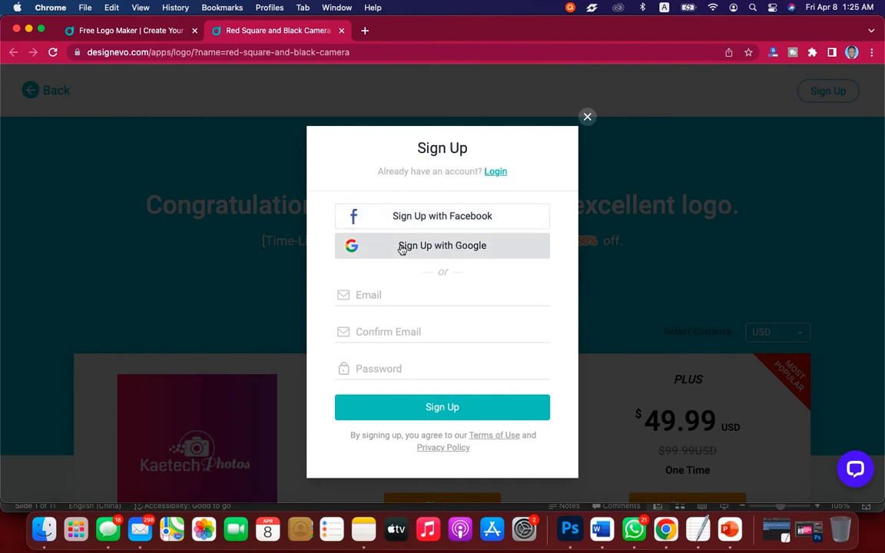
click(445, 253)
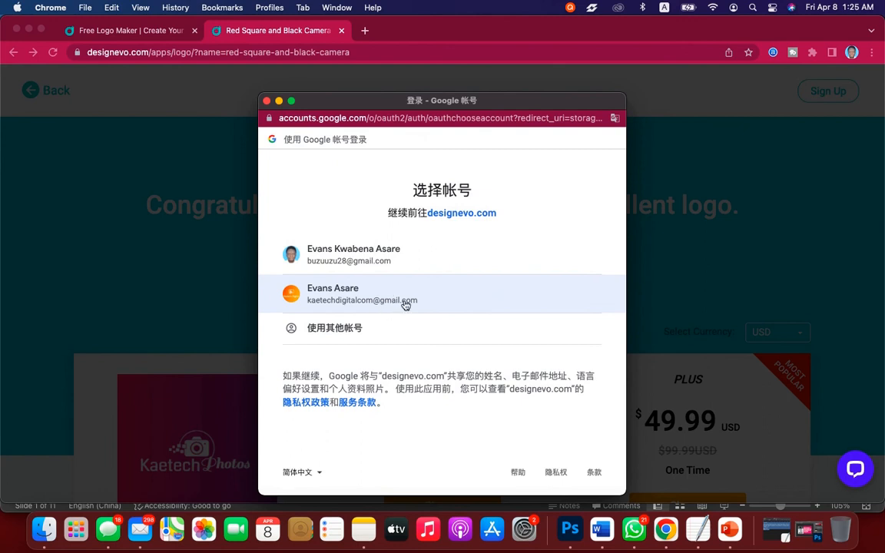
click(404, 300)
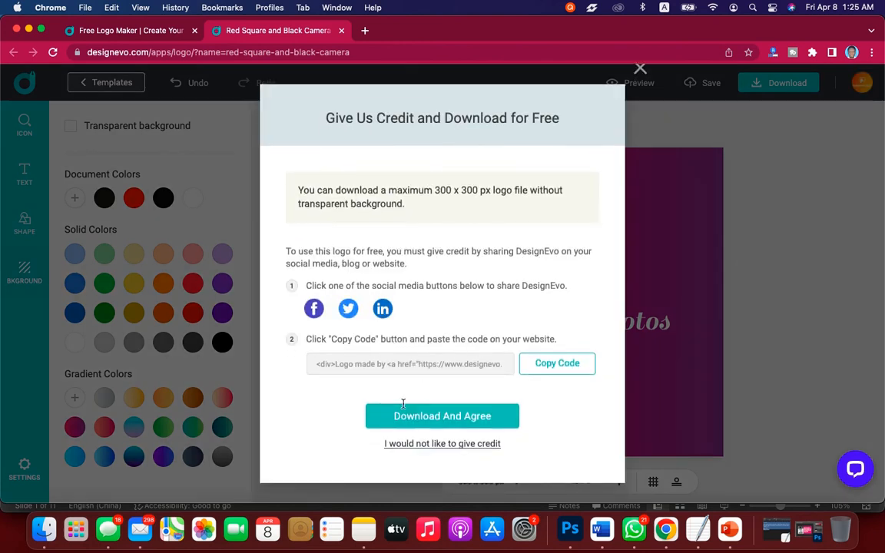
click(472, 416)
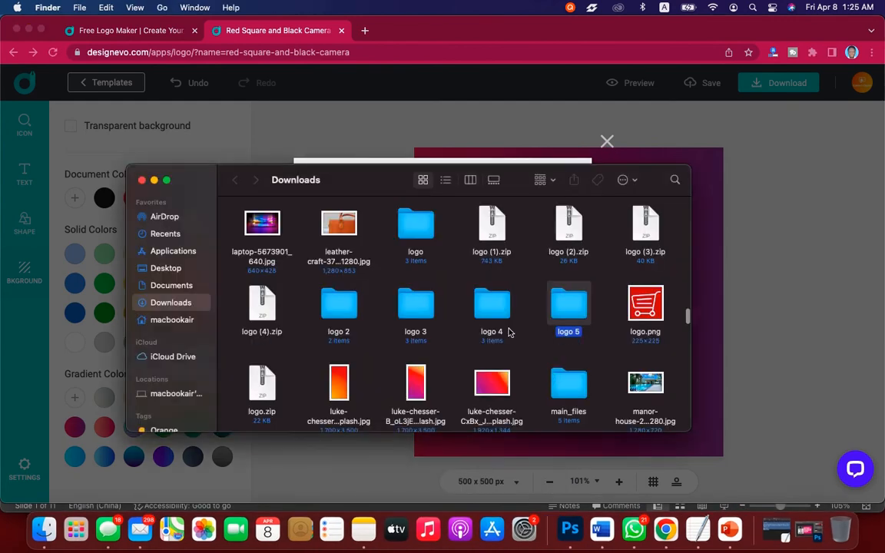
In Finder, open the logo 5 folder in Downloads and view logo.png in Preview.
double_click(569, 305)
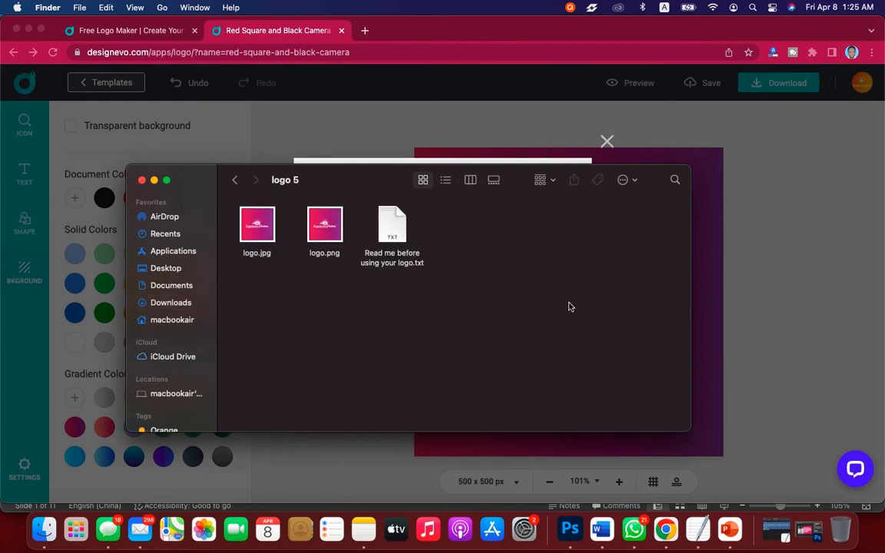
click(317, 231)
click(267, 230)
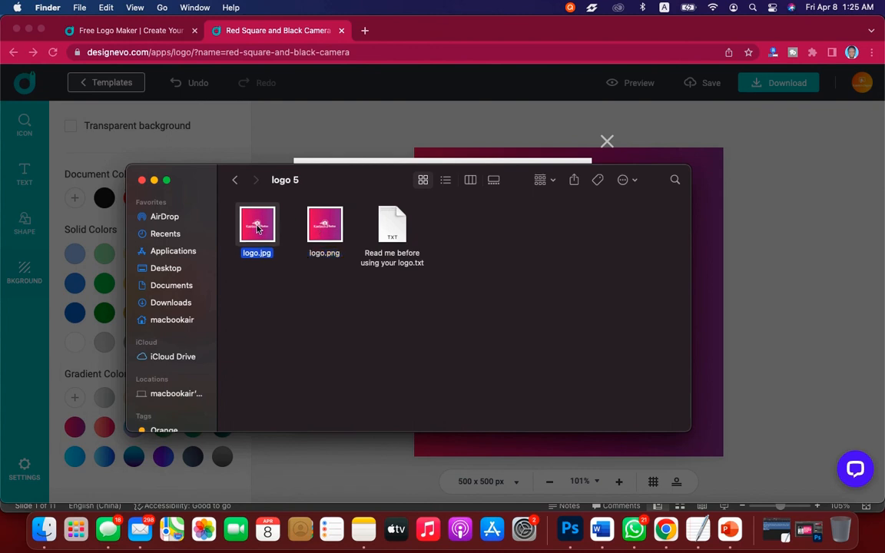
click(319, 234)
click(255, 236)
click(338, 238)
click(253, 240)
double_click(317, 227)
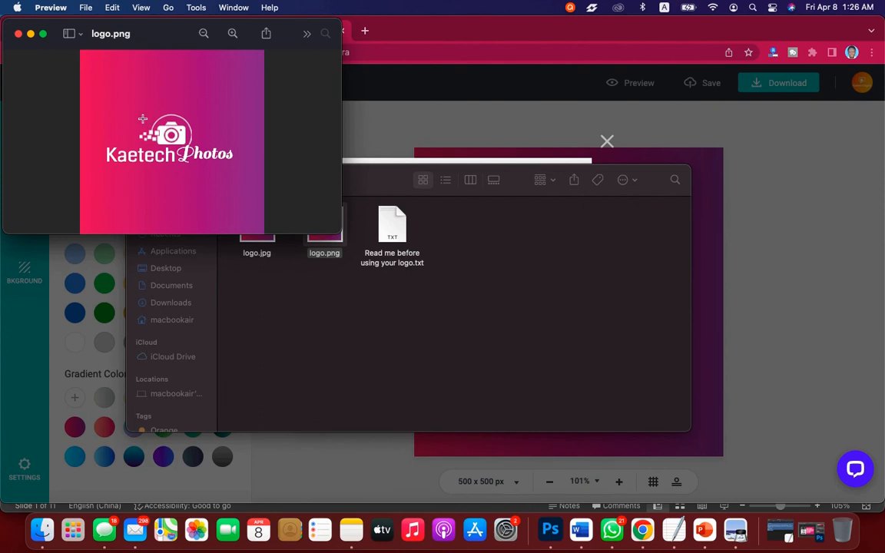
click(18, 34)
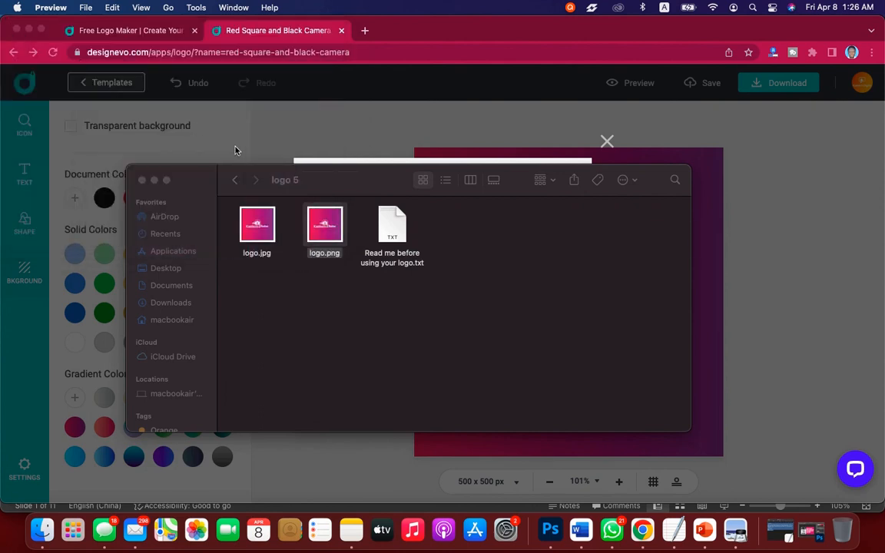
Return to DesignEvo, dismiss the download confirmation and set the canvas resolution to 440 x 120 px.
click(607, 142)
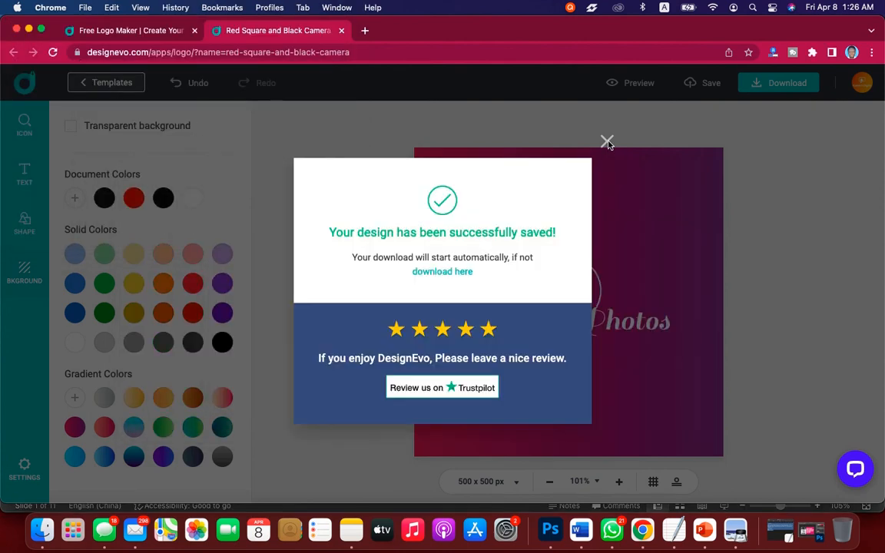
click(607, 141)
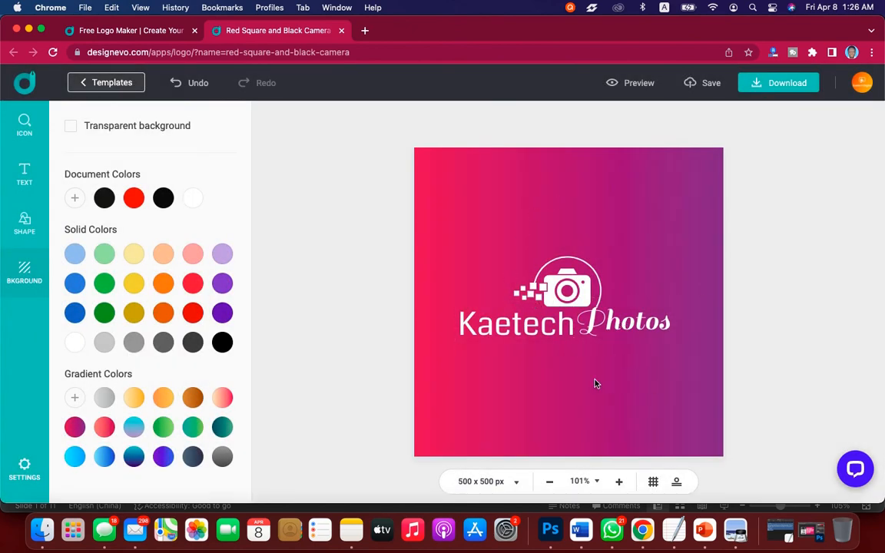
click(481, 484)
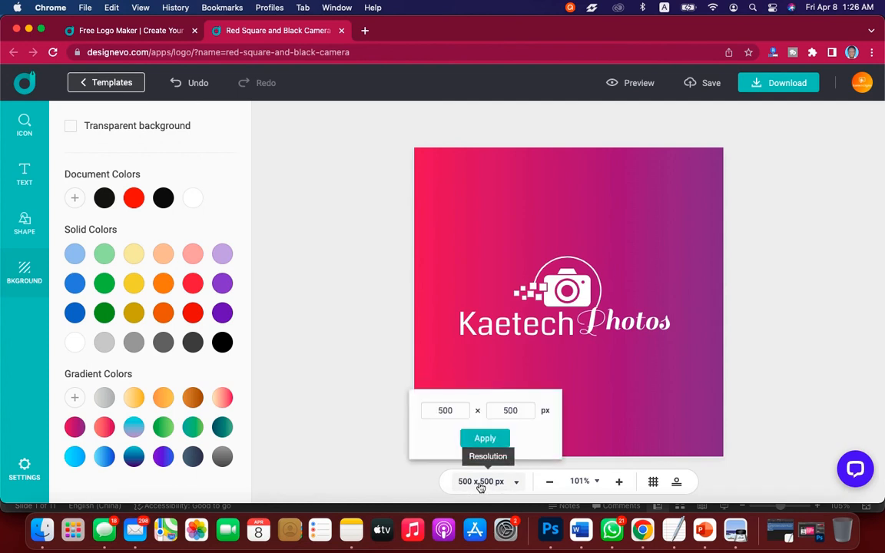
click(453, 411)
drag(452, 411, 426, 409)
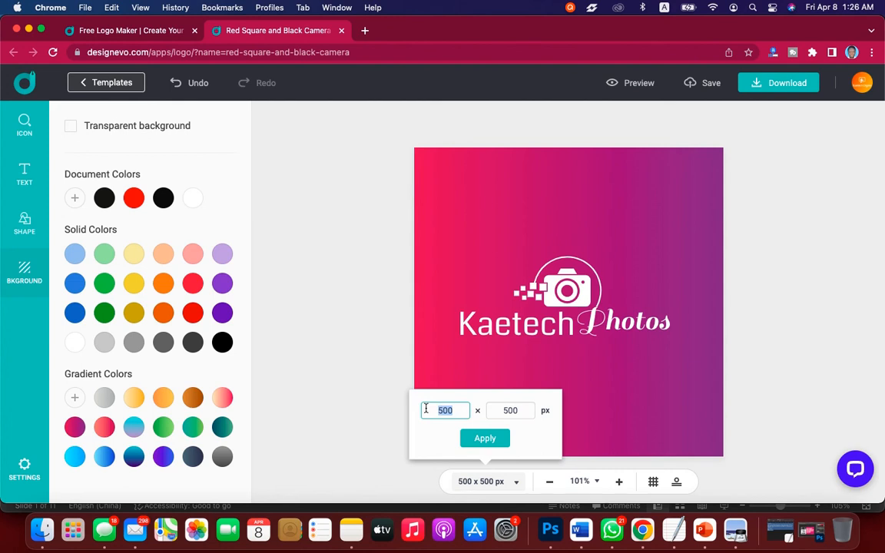
text(440)
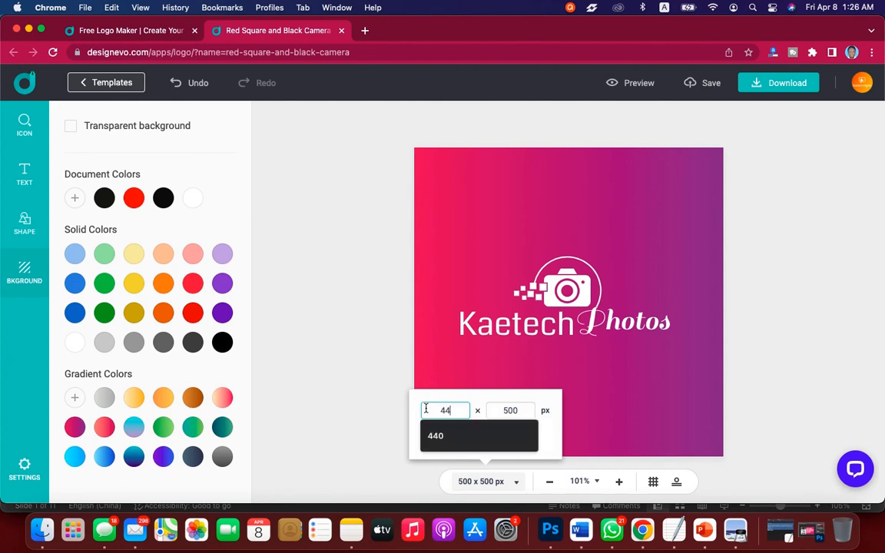
click(520, 411)
drag(520, 411, 494, 411)
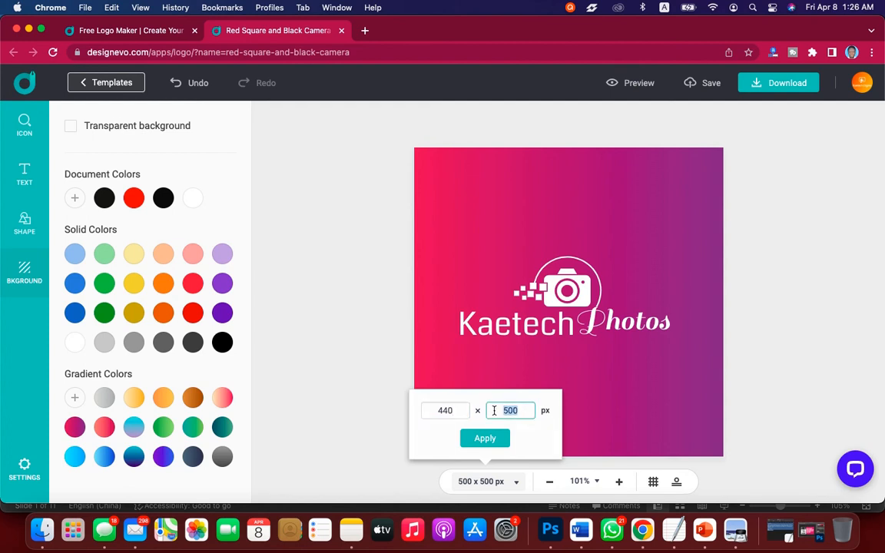
text(120)
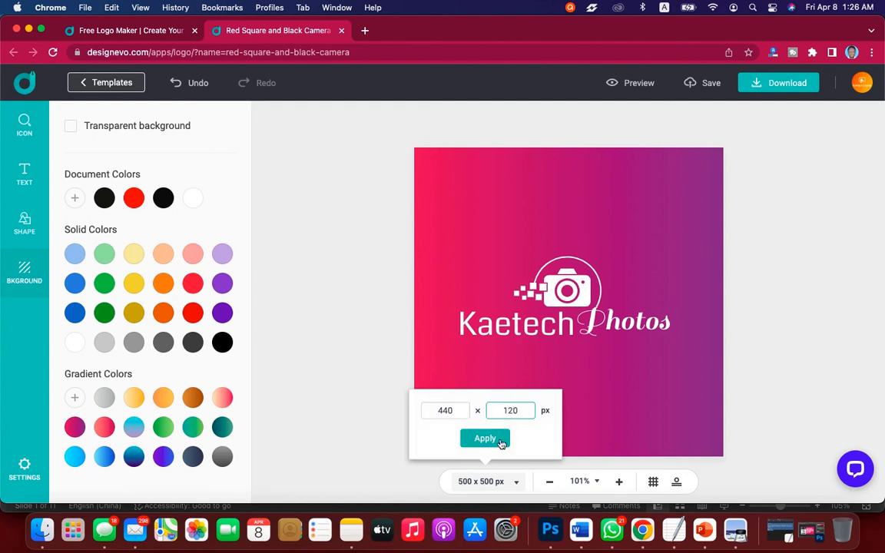
click(502, 441)
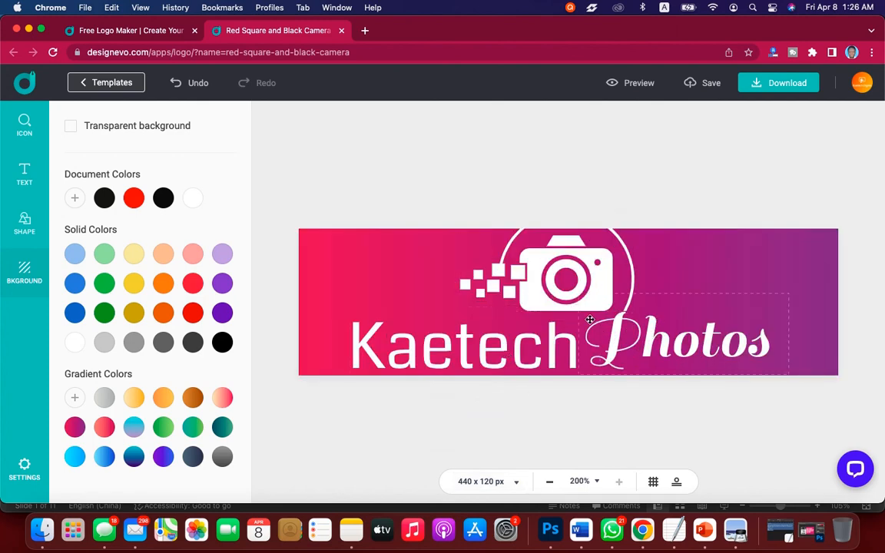
Scale down the camera icon, and scale down the Kaetech and Photos texts together, to suit the banner.
click(590, 278)
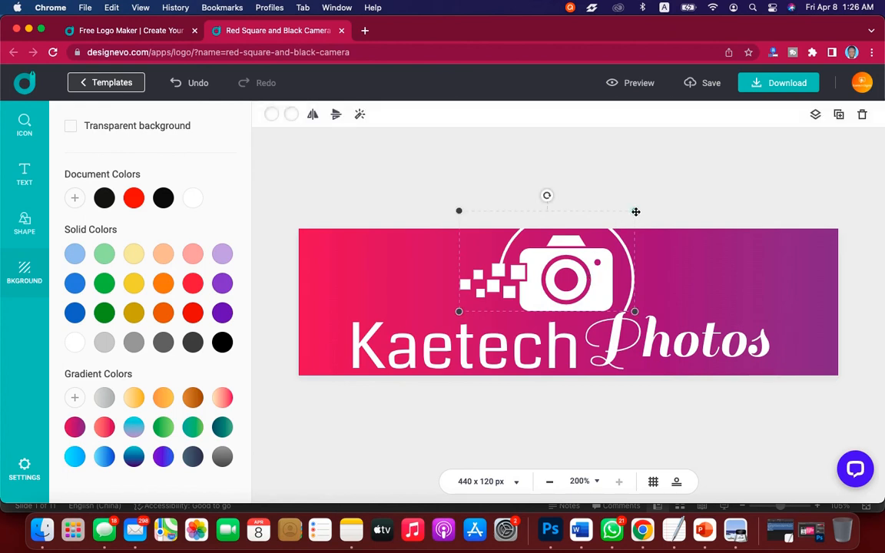
drag(636, 211, 596, 245)
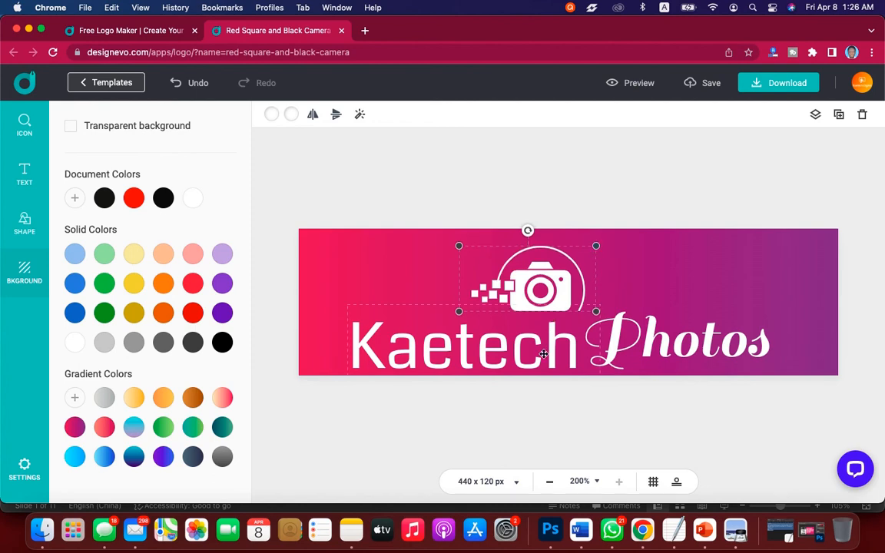
click(543, 354)
shift+click(637, 332)
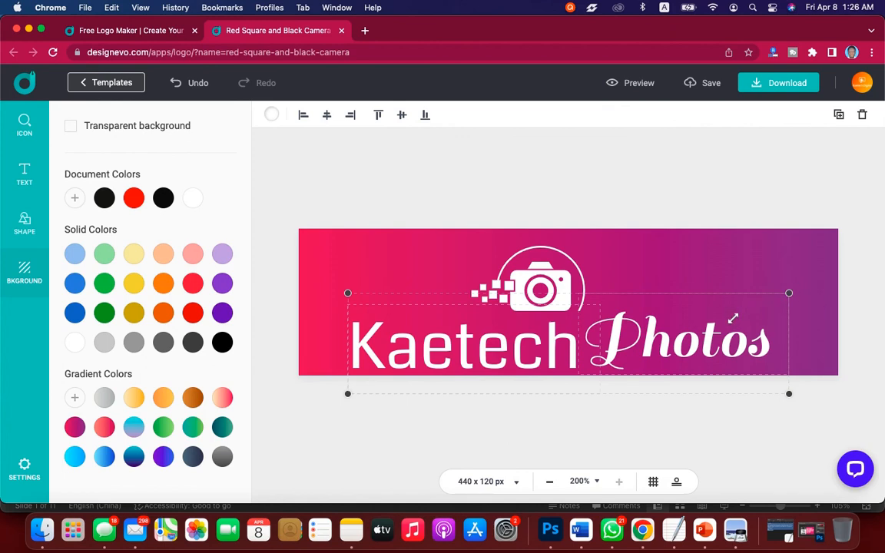
drag(733, 319, 707, 336)
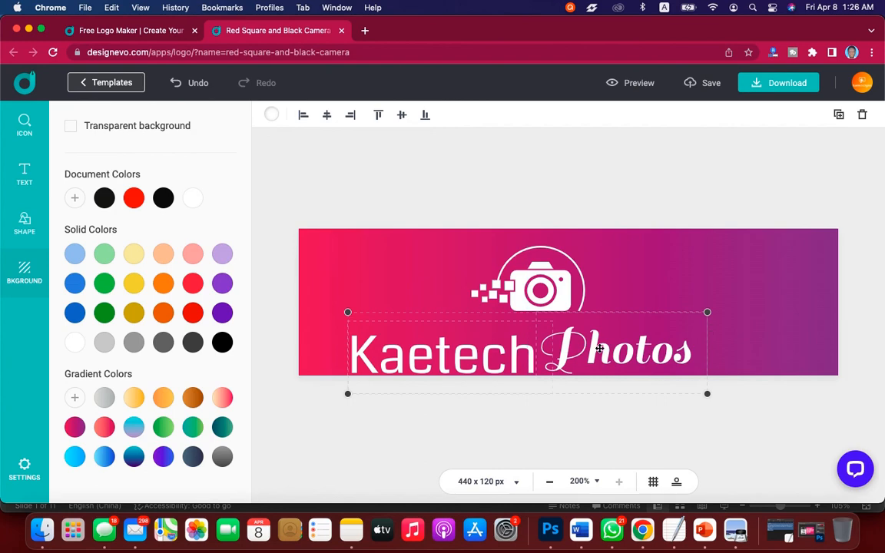
Move both texts up to the right part of the banner and the camera icon to its left part.
drag(589, 351, 716, 311)
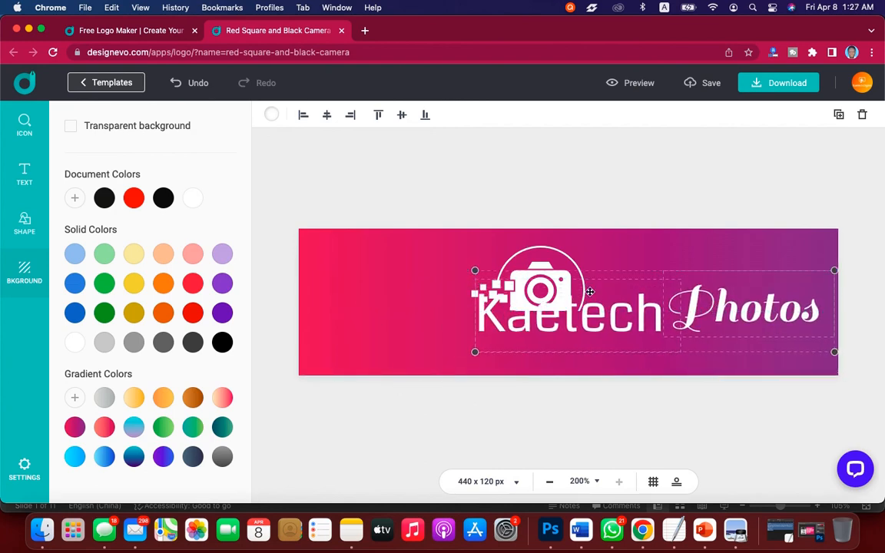
click(545, 255)
drag(545, 255, 404, 279)
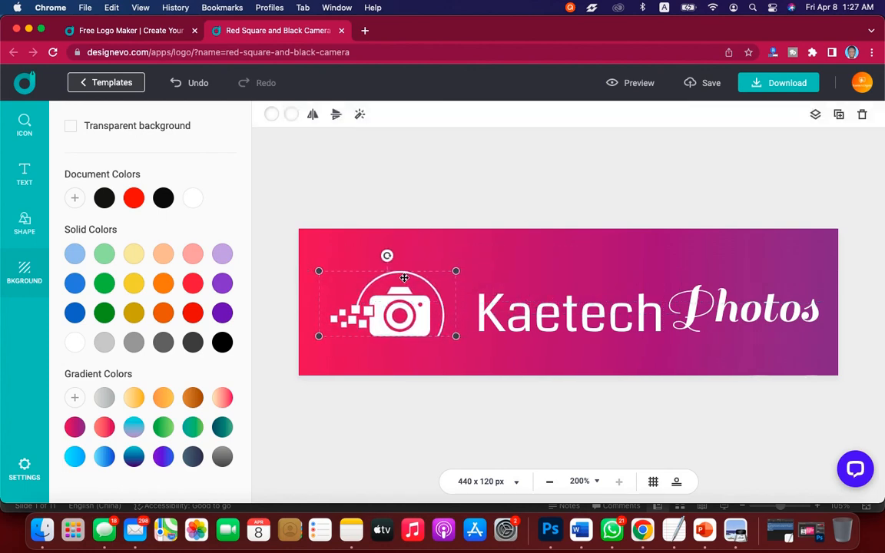
Place the Kaetech text right beside the camera icon and the Photos text directly after Kaetech.
click(543, 313)
drag(543, 313, 519, 306)
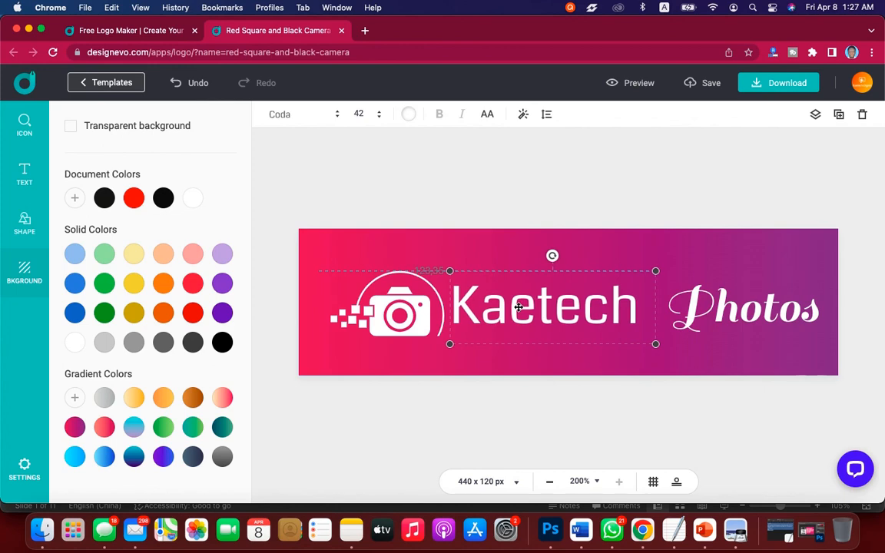
drag(695, 312, 666, 309)
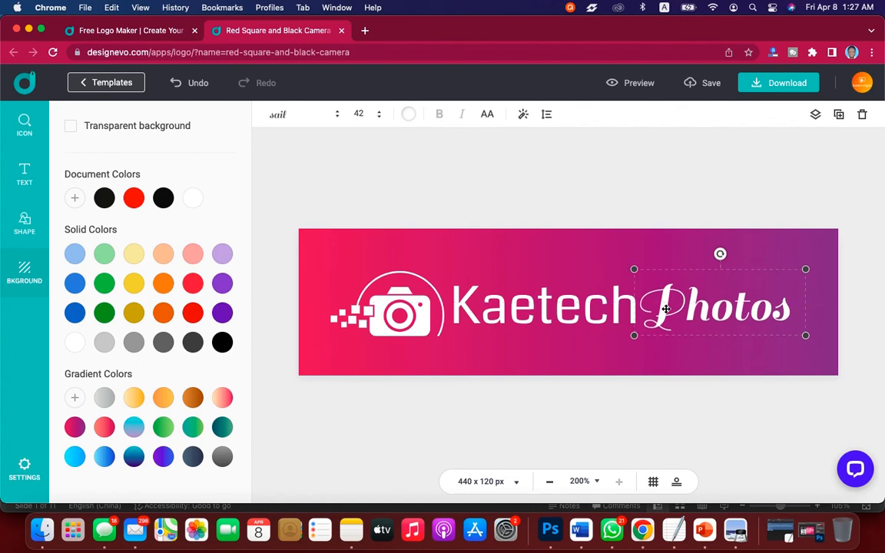
Select the camera icon and both texts together and shift them slightly up and to the right to center them on the banner.
shift+click(603, 303)
shift+click(417, 302)
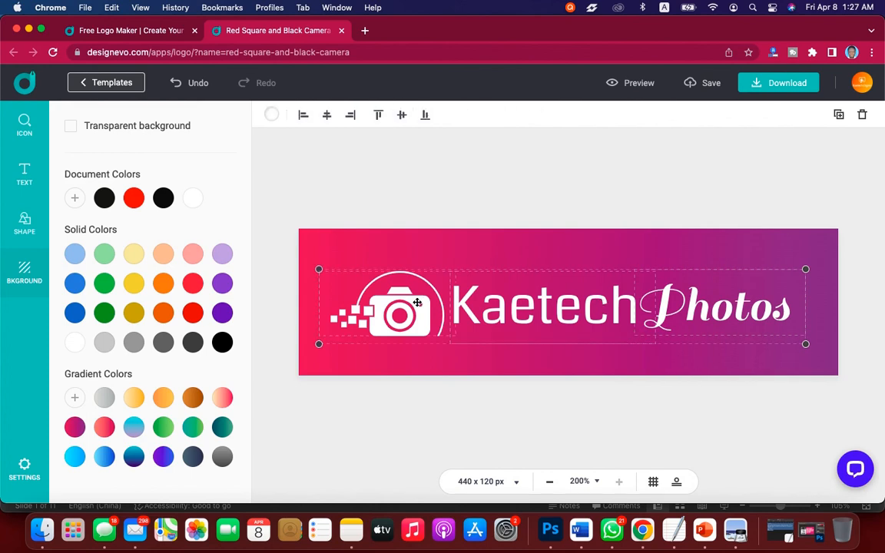
drag(417, 303, 424, 296)
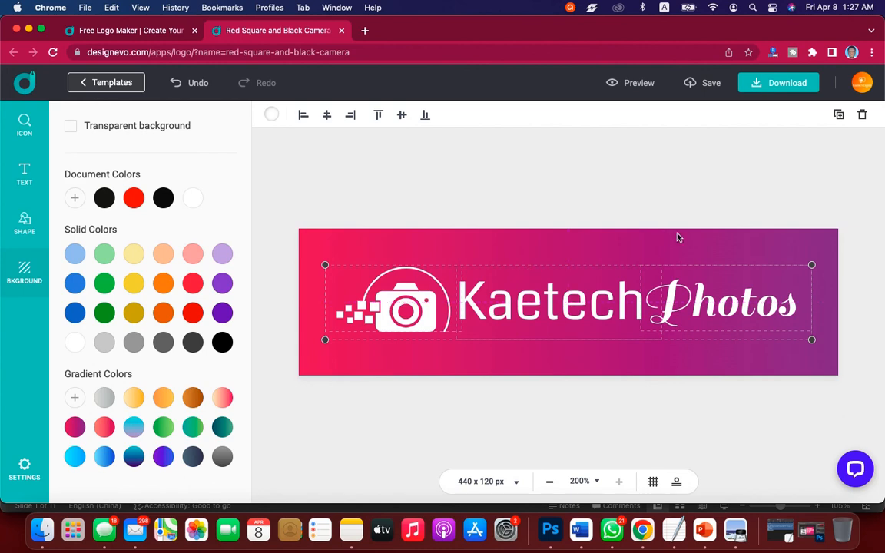
click(734, 207)
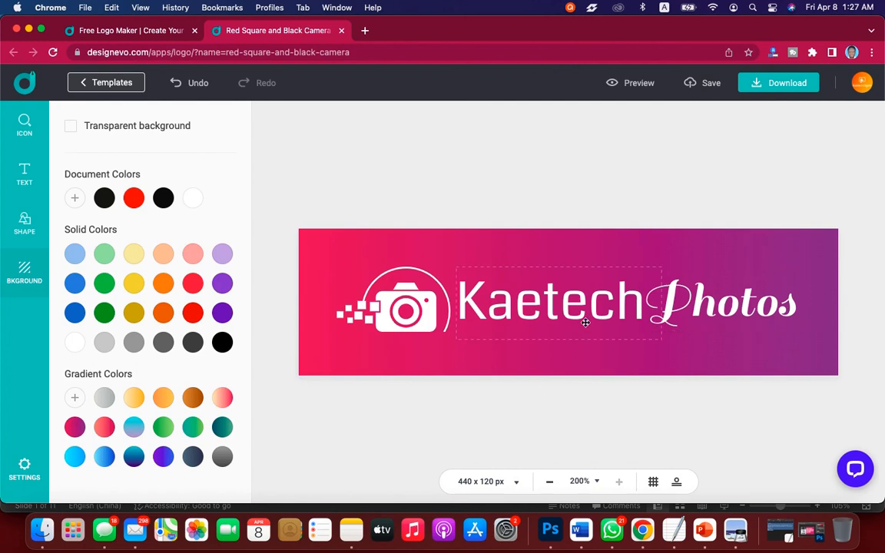
Download the banner as a low-resolution free logo, agreeing to give credit.
click(766, 93)
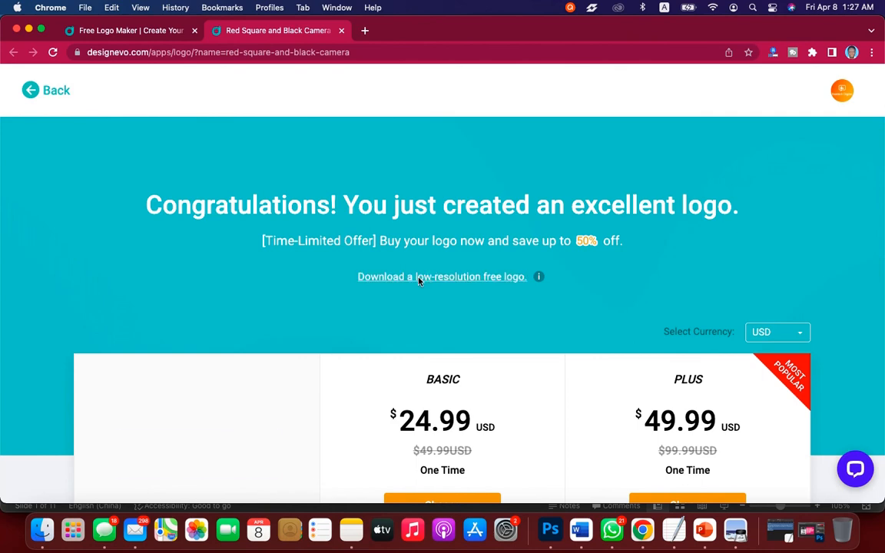
click(456, 278)
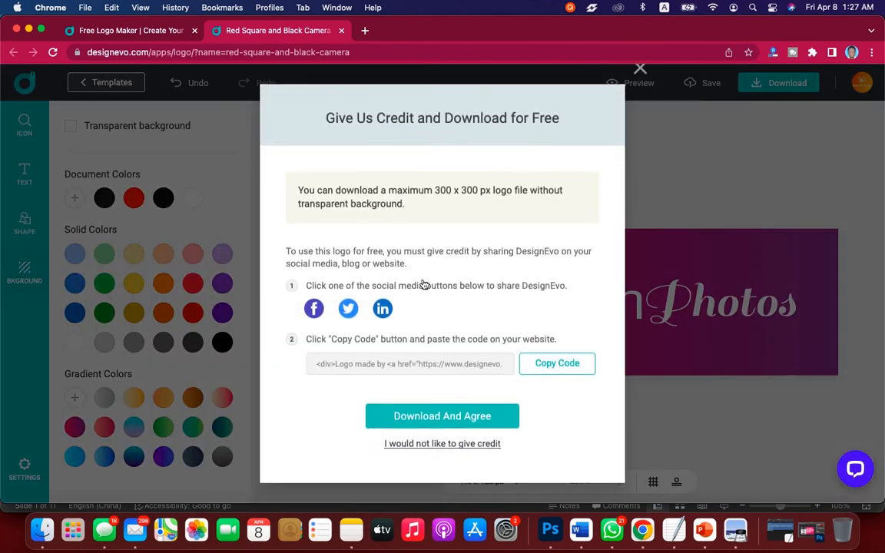
click(474, 415)
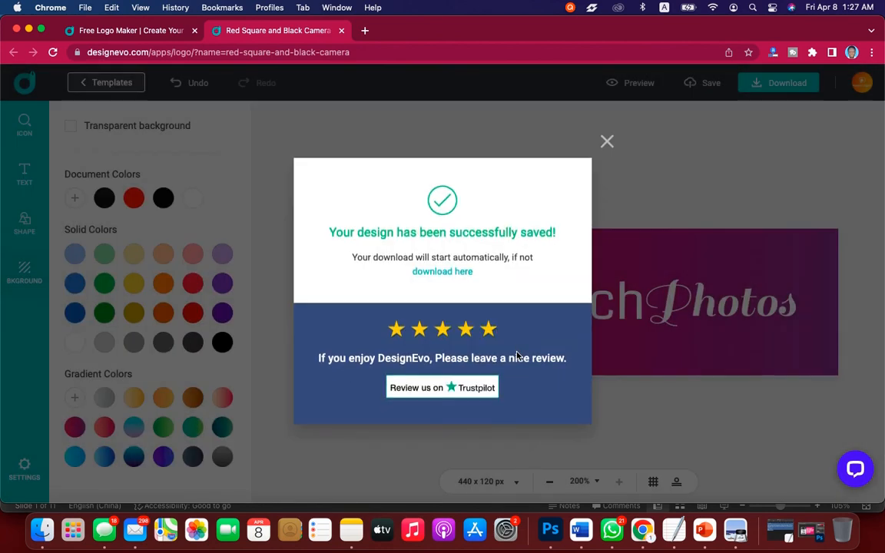
Dismiss the download confirmation and open the logo 6 folder from Downloads in Finder.
click(608, 142)
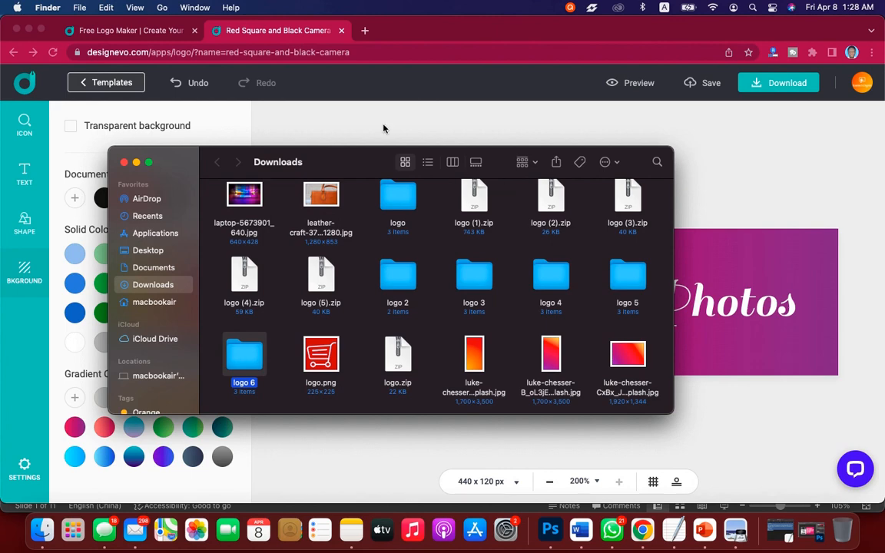
double_click(244, 354)
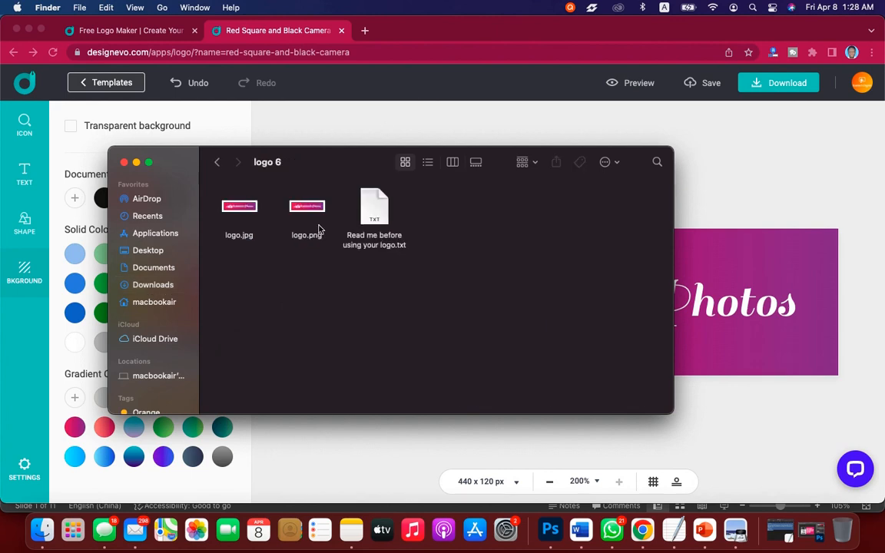